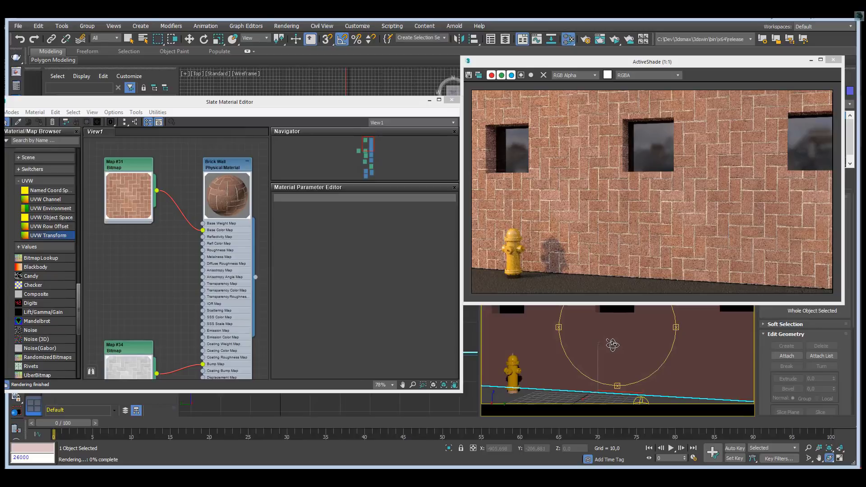
# Add a Randomized Bitmaps map and connect it to Brick Wall's Base Color Map.
pyautogui.click(138, 267)
pyautogui.moveTo(138, 266); pyautogui.dragTo(199, 276, button='middle')
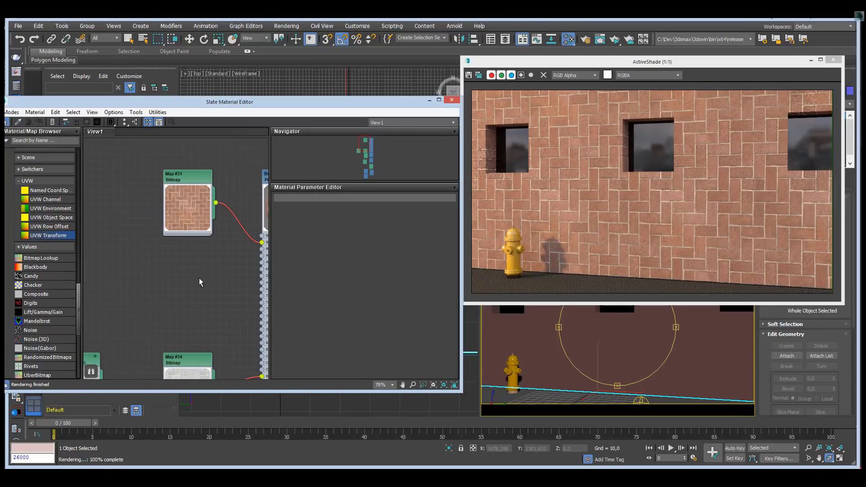
pyautogui.moveTo(198, 175); pyautogui.dragTo(116, 179)
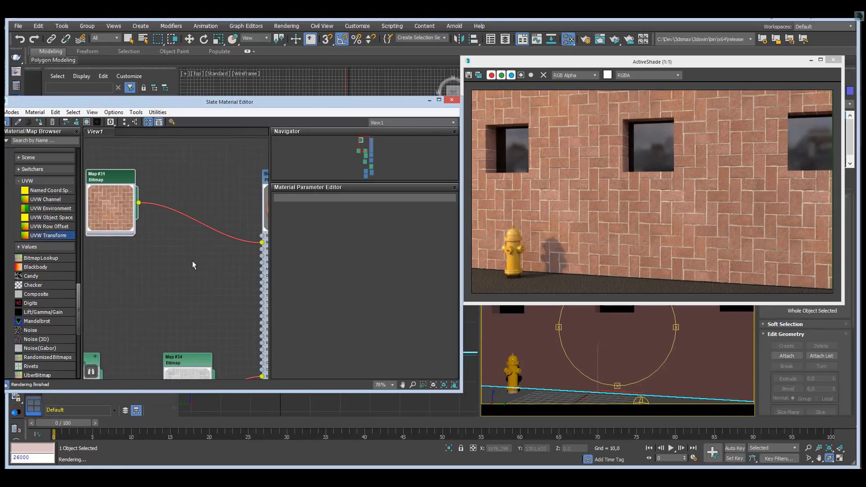
pyautogui.moveTo(140, 287); pyautogui.dragTo(137, 269, button='middle')
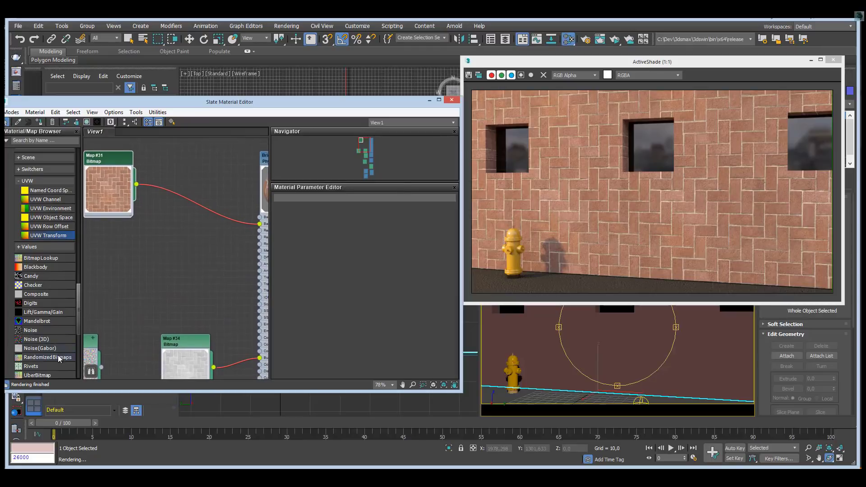
pyautogui.moveTo(188, 220); pyautogui.dragTo(259, 223)
pyautogui.click(287, 237)
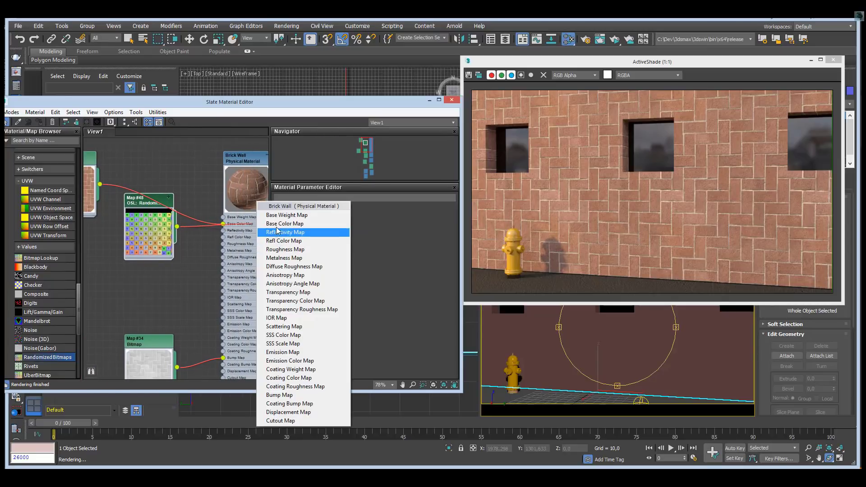
pyautogui.click(285, 224)
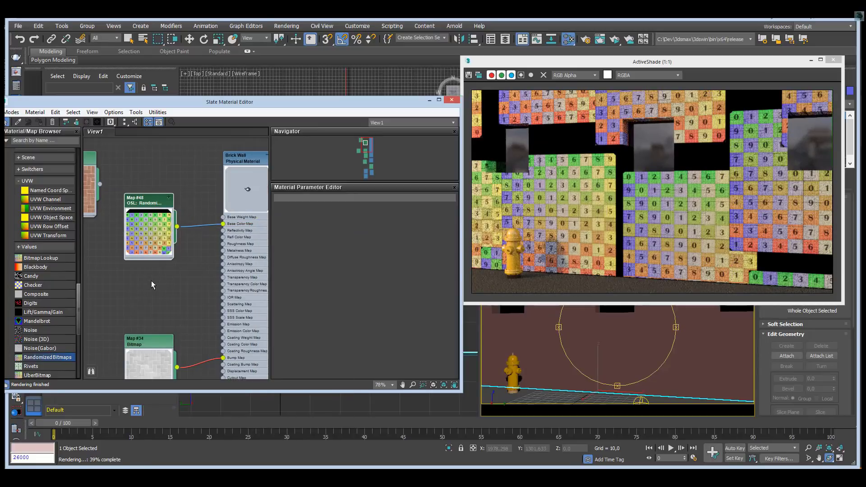
# Rearrange the graph and add an OSL UVW Transform map node.
pyautogui.moveTo(145, 276); pyautogui.dragTo(205, 255, button='middle')
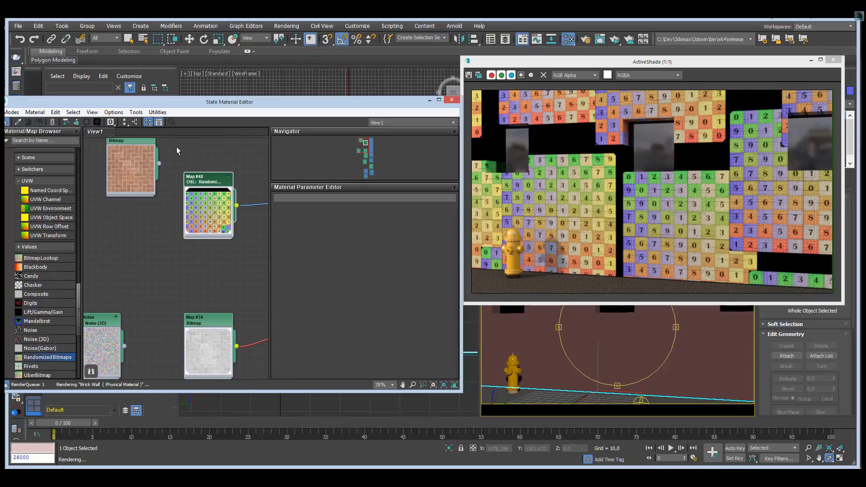
pyautogui.moveTo(178, 148); pyautogui.dragTo(179, 178, button='middle')
pyautogui.moveTo(132, 220); pyautogui.dragTo(125, 312)
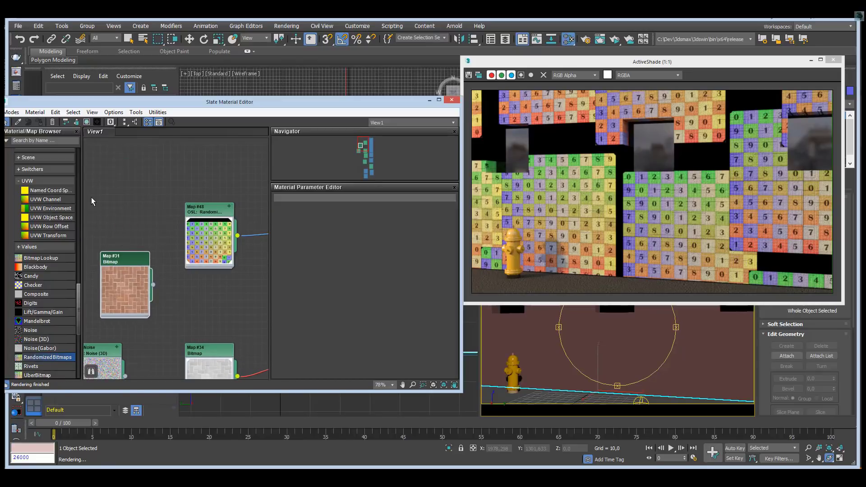
pyautogui.moveTo(47, 235); pyautogui.dragTo(120, 158)
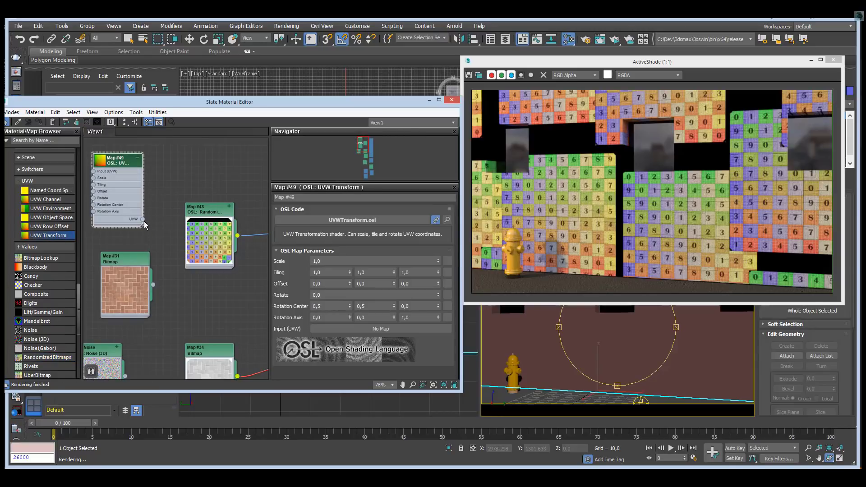
# Wire UVW Transform (Tiling 5 on all axes) into Map #48's UVW, and the brick bitmap into its Input.
pyautogui.moveTo(170, 224); pyautogui.dragTo(189, 273)
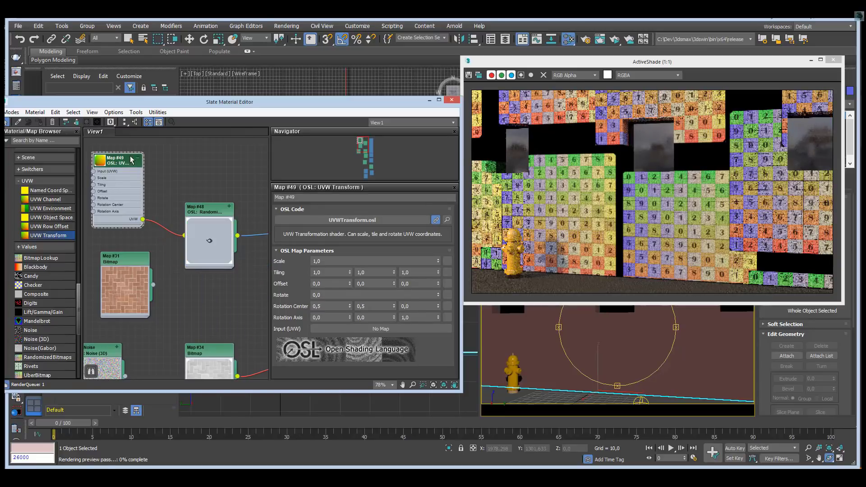
pyautogui.click(325, 272)
pyautogui.doubleClick(311, 272)
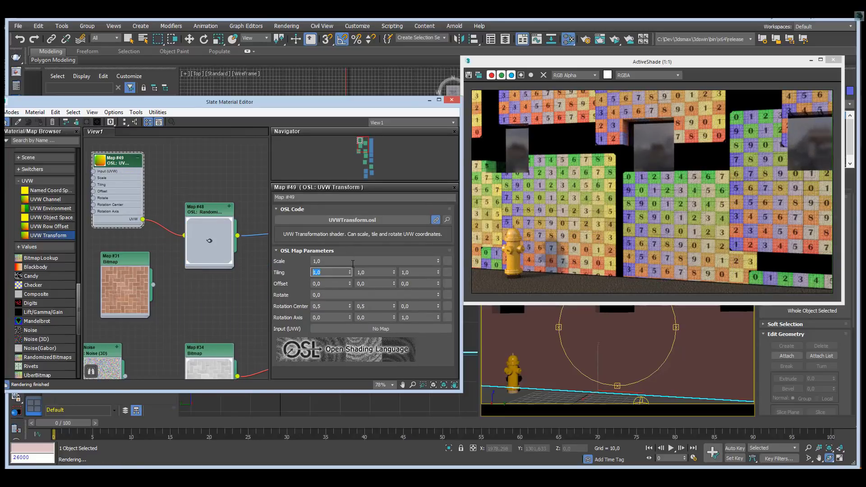
pyautogui.press('Tab')
pyautogui.write('5')
pyautogui.press('Tab')
pyautogui.write('5')
pyautogui.press('Tab')
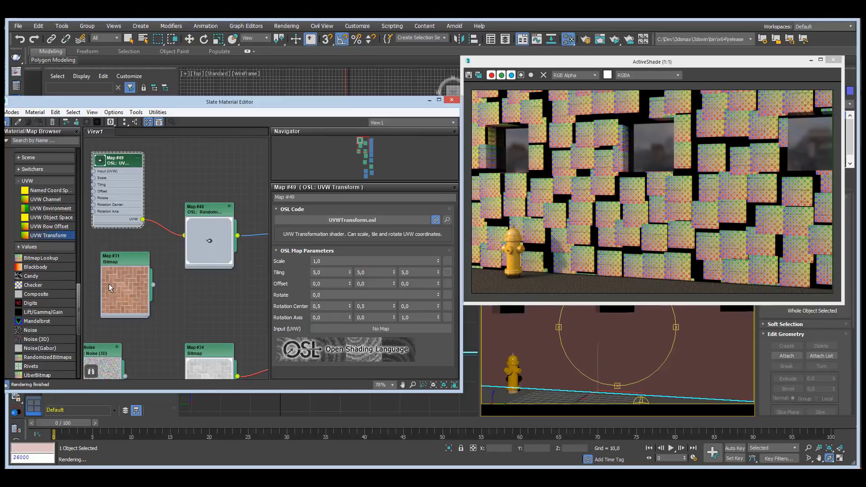
pyautogui.moveTo(126, 263)
pyautogui.mouseDown()
pyautogui.moveTo(110, 264)
pyautogui.moveTo(118, 264)
pyautogui.mouseUp()
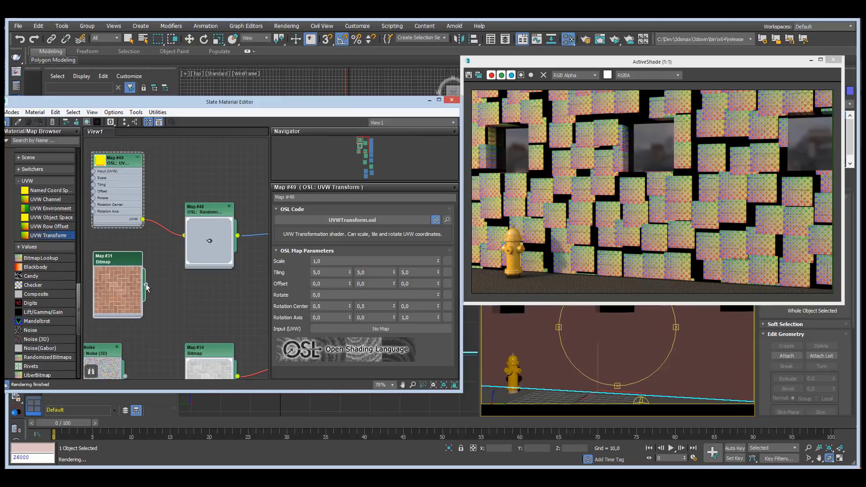
pyautogui.moveTo(163, 280); pyautogui.dragTo(185, 282)
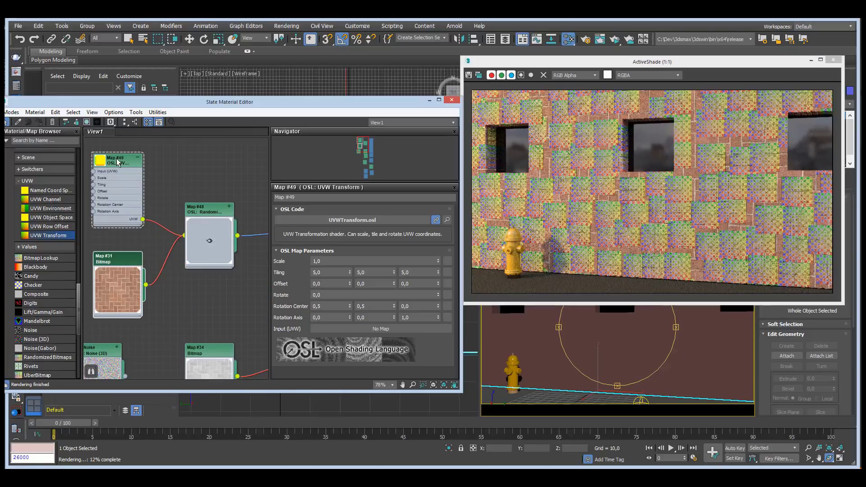
# Load mp.png as Map #48's File name 0 image.
pyautogui.click(209, 210)
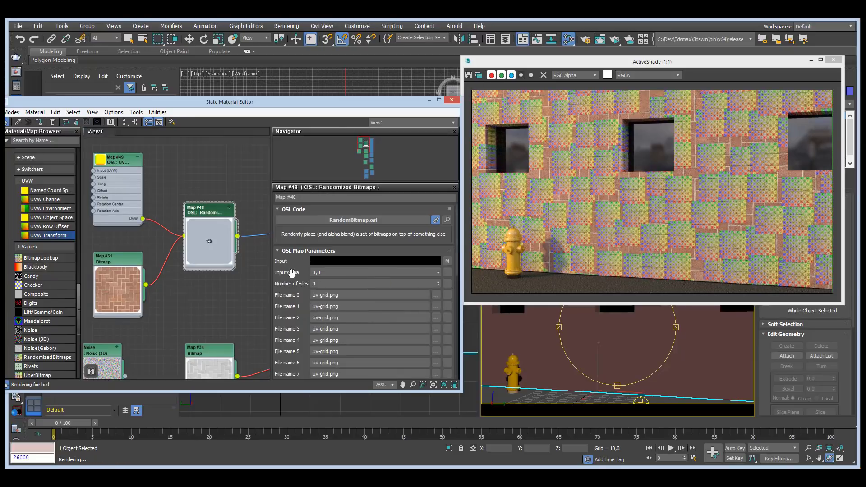
pyautogui.scroll(-3, 288, 298)
pyautogui.scroll(-1, 288, 303)
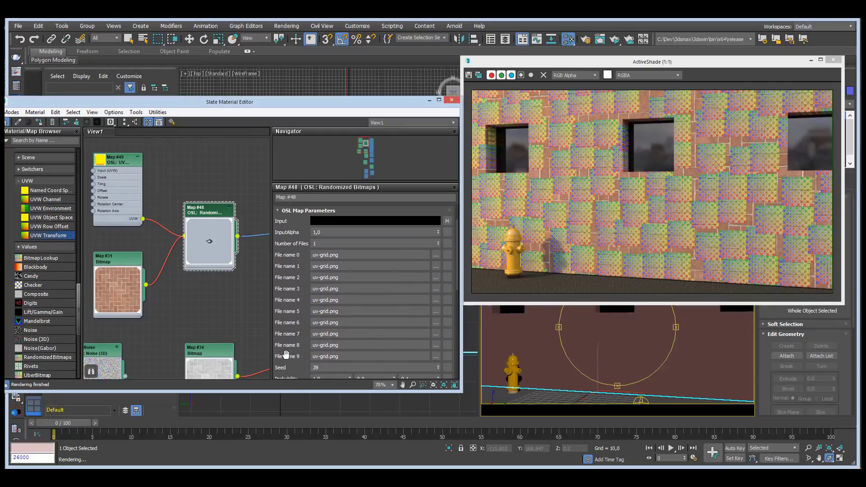
pyautogui.scroll(2, 317, 232)
pyautogui.click(436, 275)
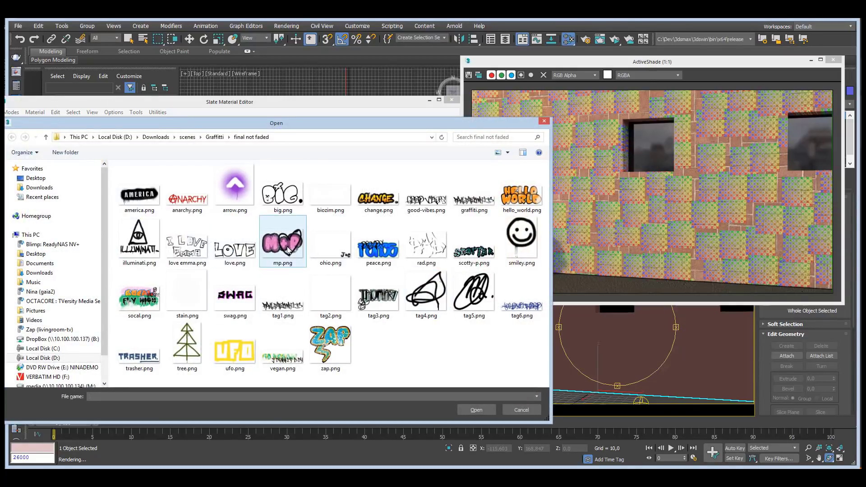
pyautogui.click(292, 248)
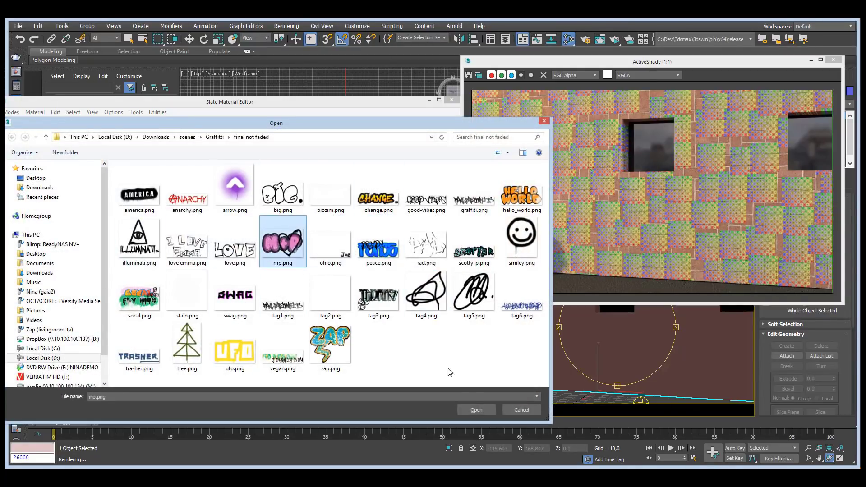
pyautogui.click(476, 410)
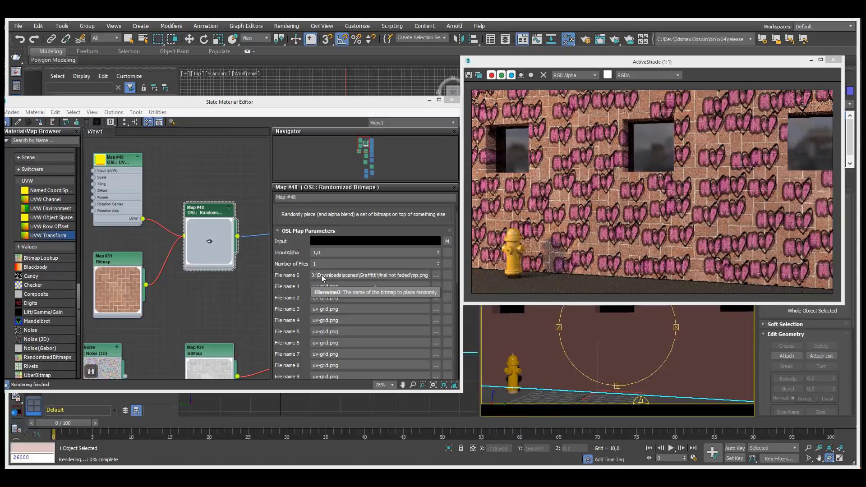
# Set the first two PosRandom values to 0 and 0.
pyautogui.scroll(-5, 290, 286)
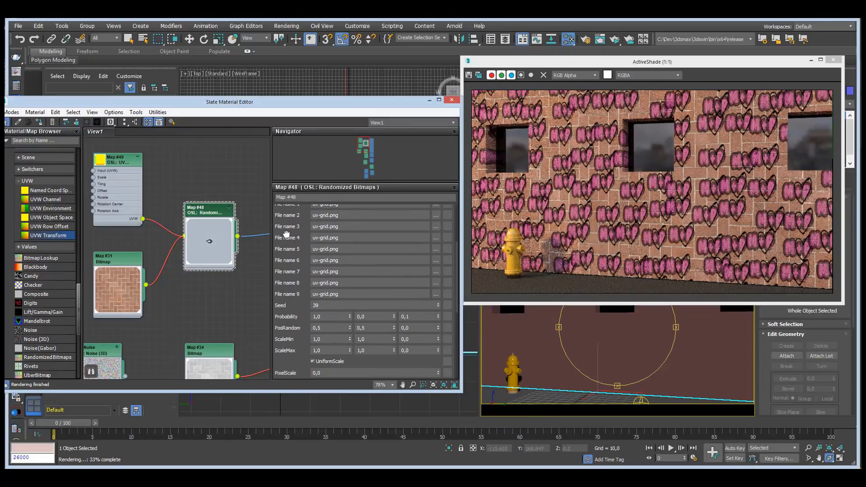
pyautogui.scroll(-1, 291, 283)
pyautogui.click(318, 300)
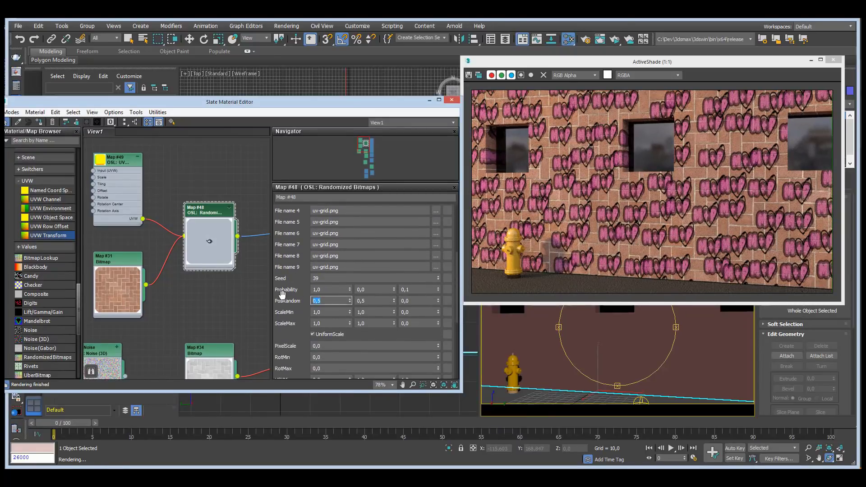
pyautogui.write('0')
pyautogui.press('Tab')
pyautogui.write('0')
pyautogui.press('Tab')
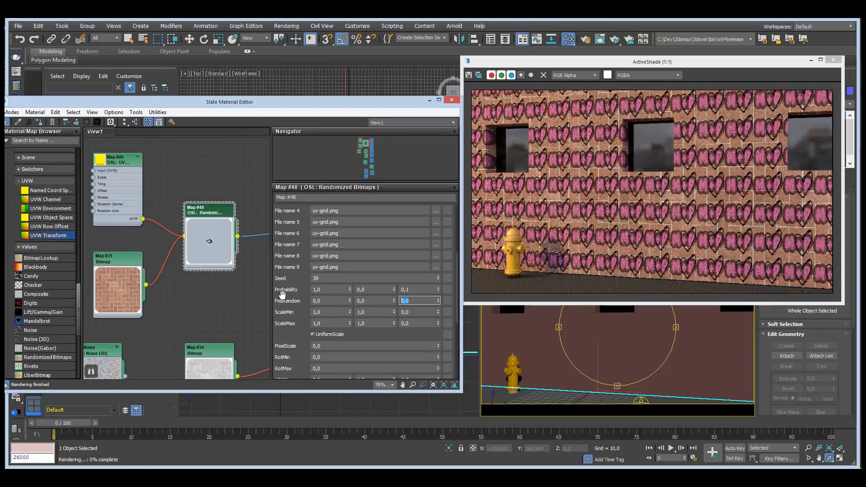
pyautogui.scroll(-2, 291, 294)
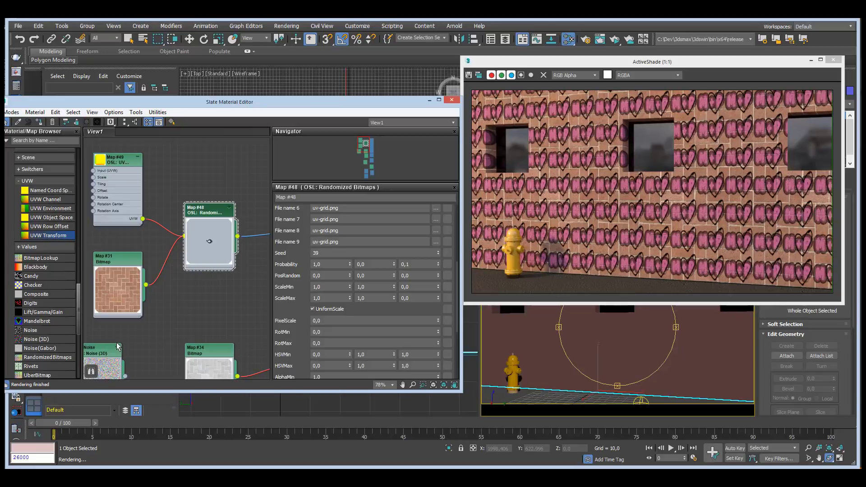
# Connect the Cell Noise output to Map #48's Input socket.
pyautogui.moveTo(161, 324); pyautogui.dragTo(209, 321, button='middle')
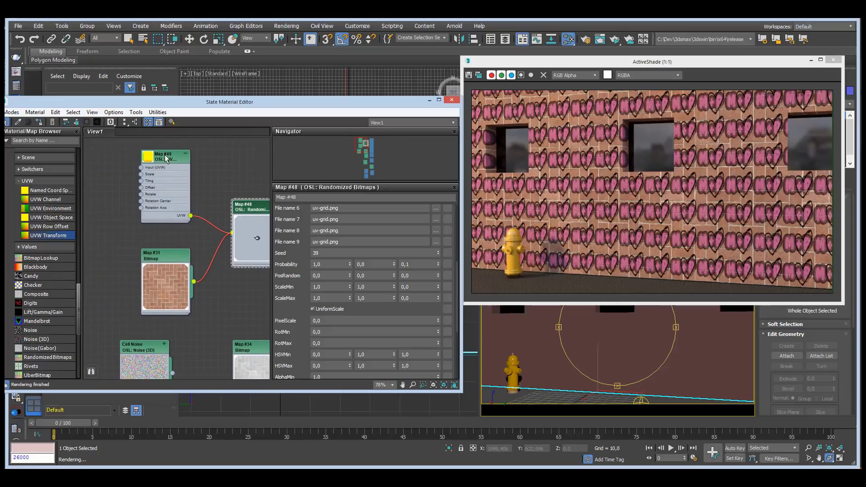
pyautogui.moveTo(165, 157); pyautogui.dragTo(103, 158)
pyautogui.moveTo(139, 345); pyautogui.dragTo(165, 171)
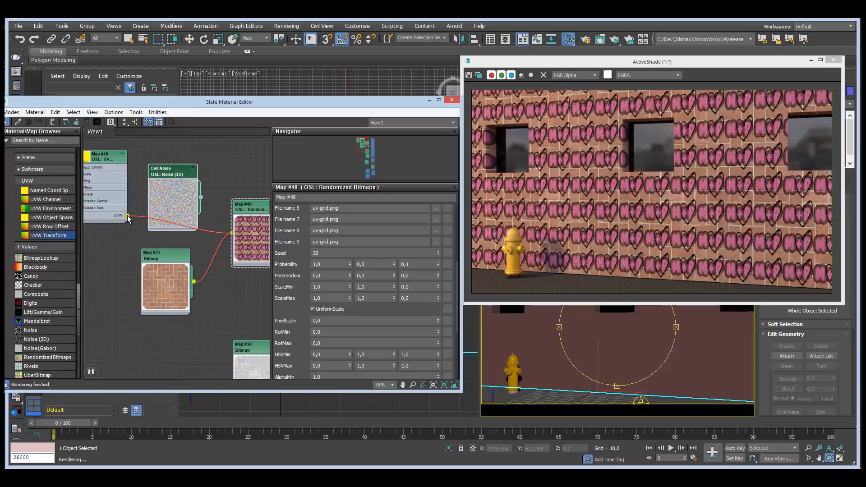
pyautogui.moveTo(128, 218)
pyautogui.mouseDown()
pyautogui.moveTo(155, 207)
pyautogui.moveTo(151, 235)
pyautogui.moveTo(138, 223)
pyautogui.mouseUp()
pyautogui.moveTo(202, 199); pyautogui.dragTo(233, 274)
pyautogui.click(258, 285)
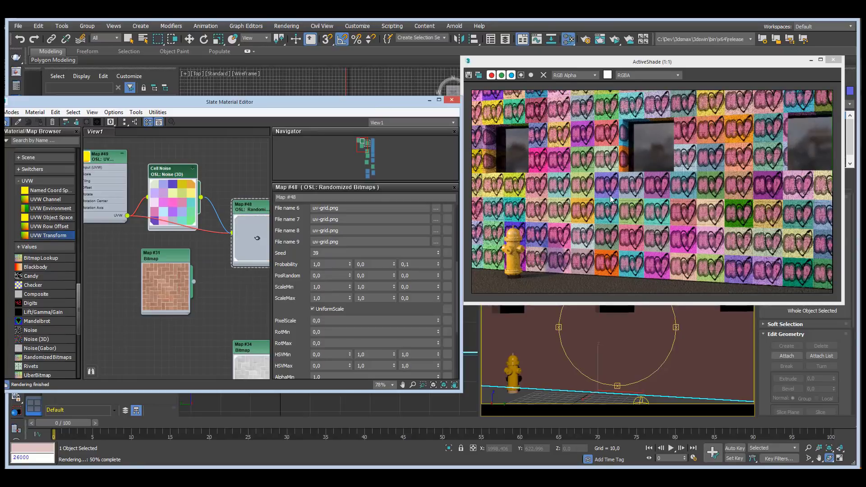
# Try UVW Transform Tiling 4, then restore Tiling to 5.
pyautogui.click(101, 156)
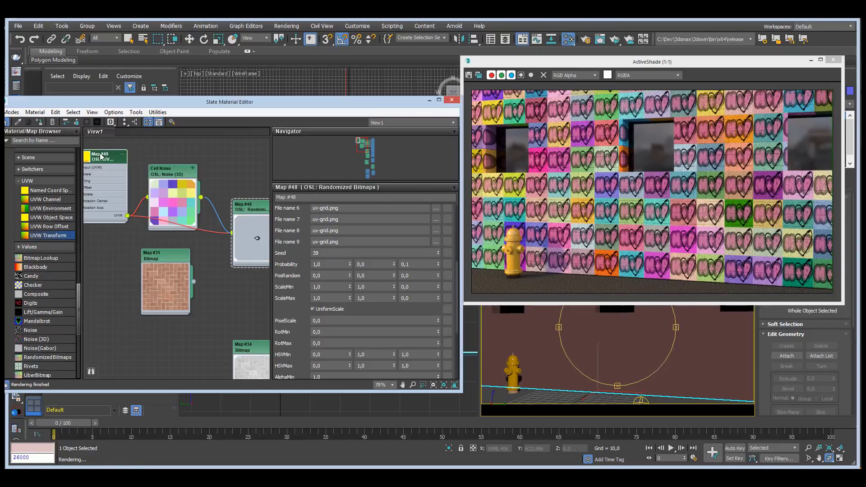
pyautogui.doubleClick(101, 156)
pyautogui.click(316, 272)
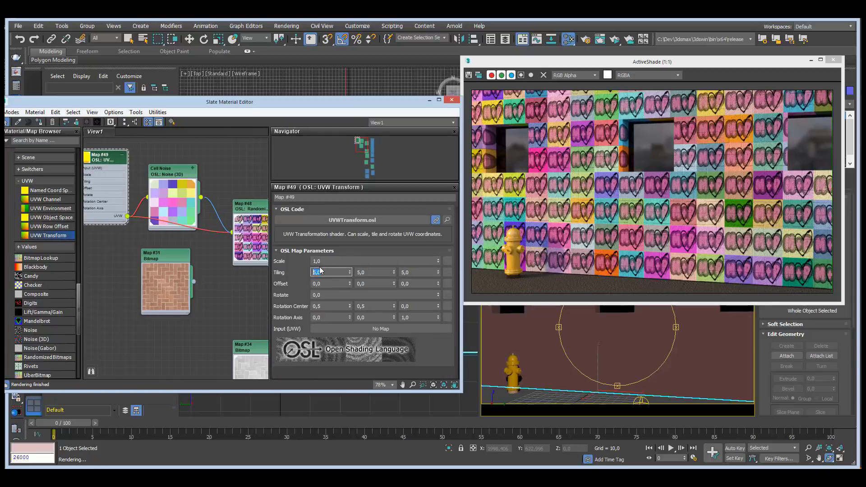
pyautogui.write('4')
pyautogui.press('Tab')
pyautogui.write('4')
pyautogui.press('Tab')
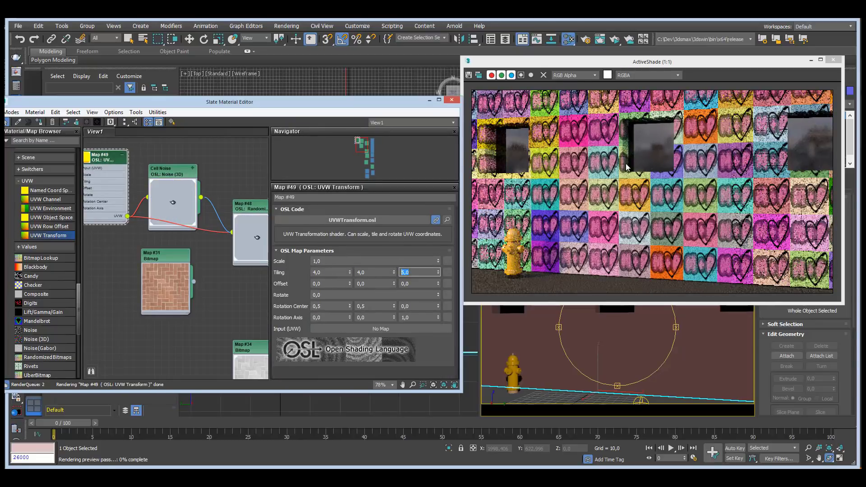
pyautogui.click(332, 272)
pyautogui.write('5')
pyautogui.press('Tab')
pyautogui.write('5')
pyautogui.press('Tab')
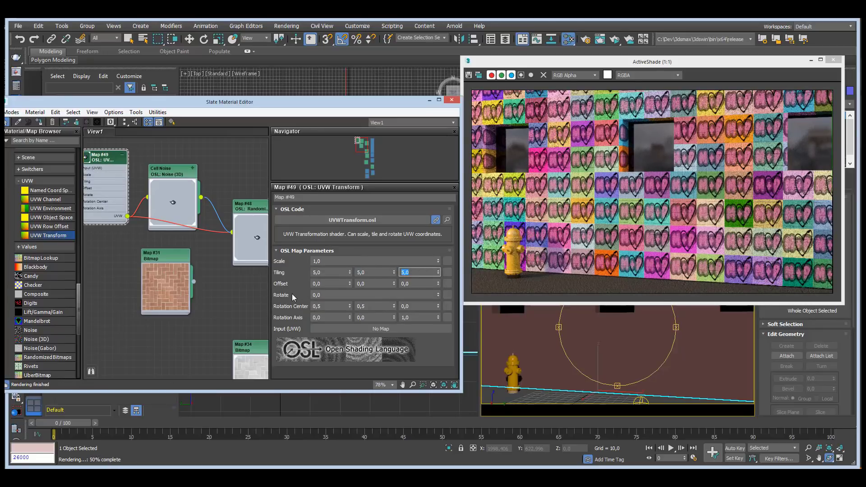
# Open Map #48's File name 0 image browser and close it again.
pyautogui.doubleClick(245, 207)
pyautogui.moveTo(246, 208); pyautogui.dragTo(179, 218, button='middle')
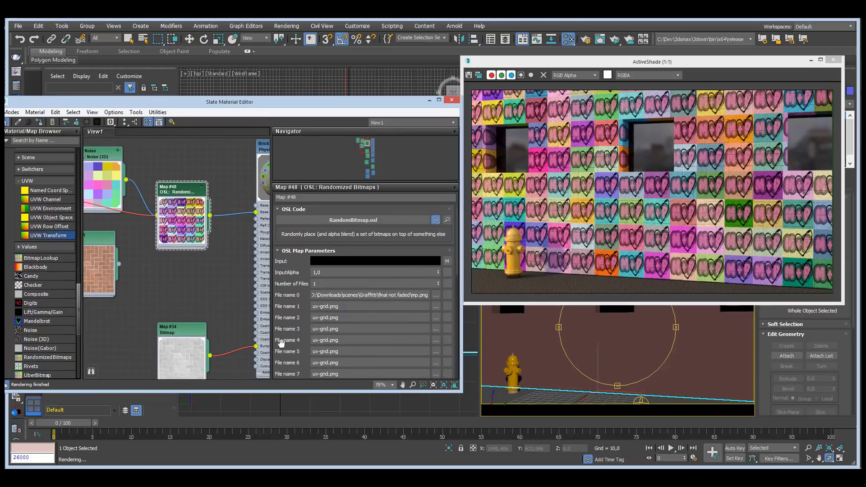
pyautogui.scroll(-5, 289, 316)
pyautogui.scroll(-3, 302, 289)
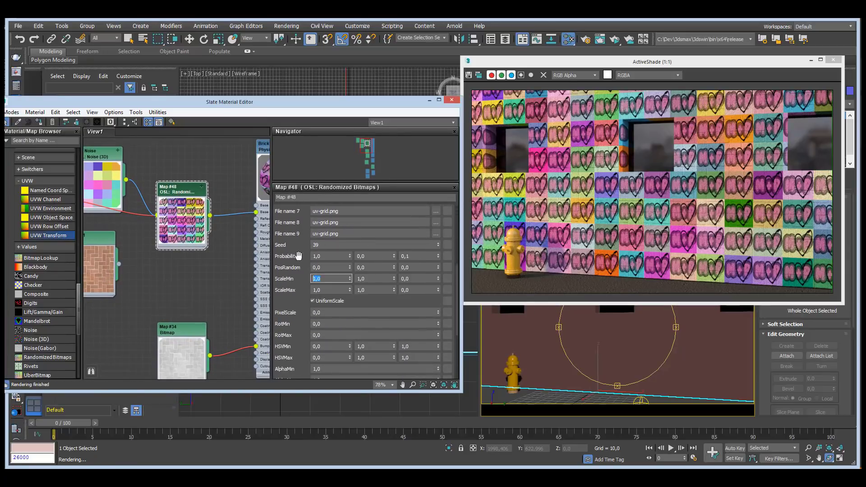
pyautogui.click(295, 283)
pyautogui.scroll(4, 289, 232)
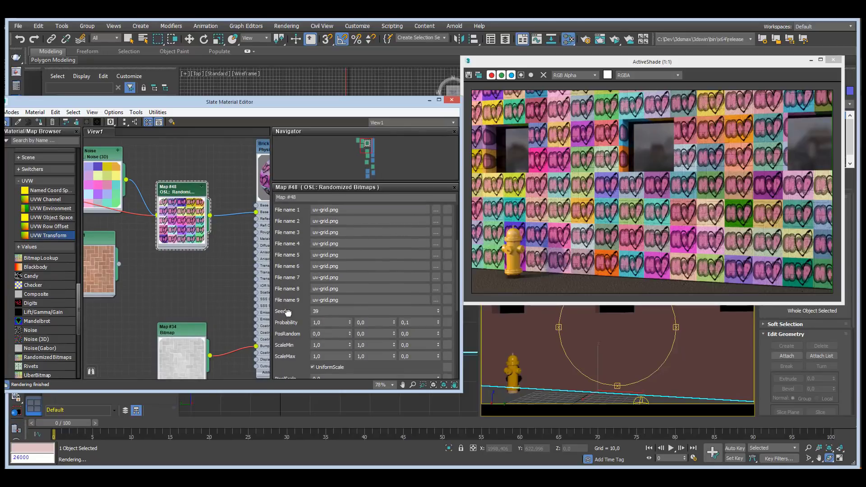
pyautogui.click(436, 229)
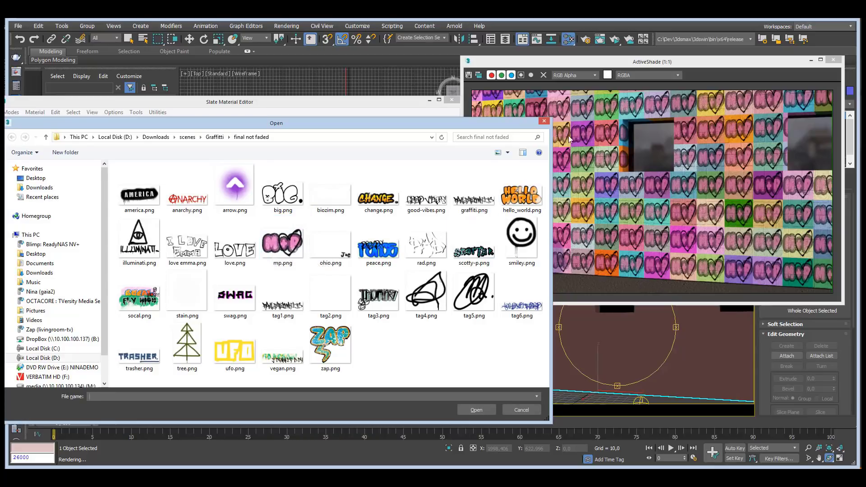
pyautogui.click(544, 122)
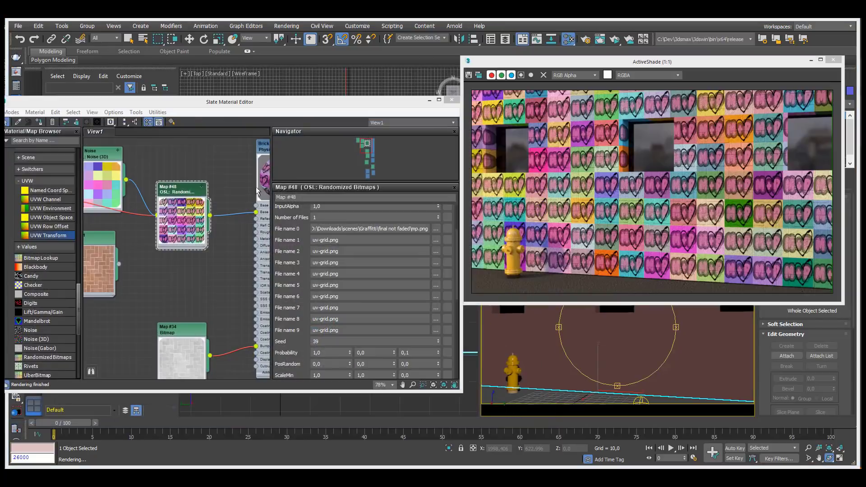
# Set the Randomized Bitmaps PixelScale to 1270.
pyautogui.scroll(-5, 280, 333)
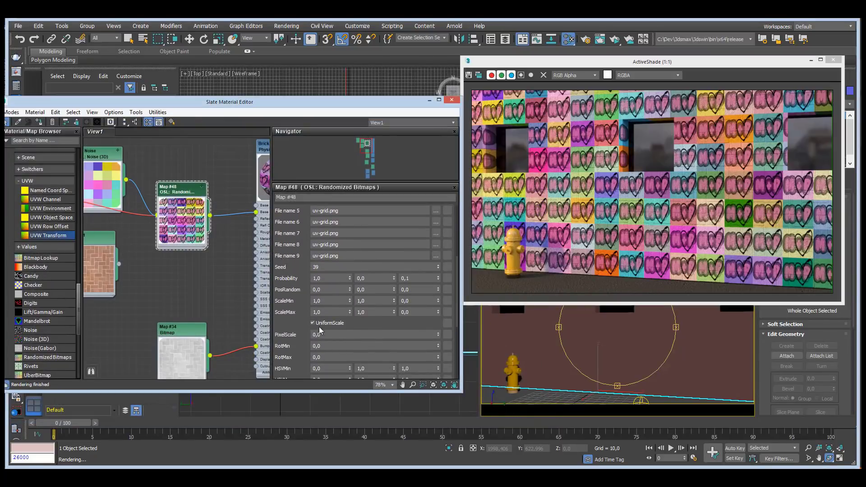
pyautogui.click(334, 335)
pyautogui.write('1270')
pyautogui.press('Return')
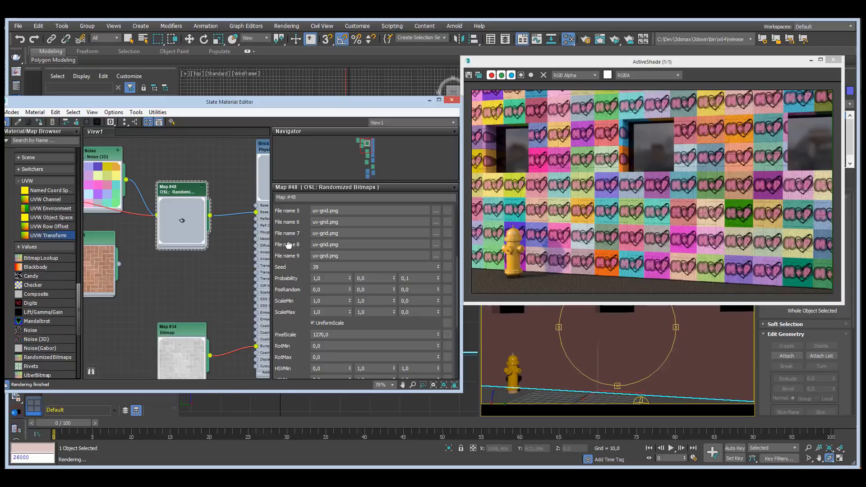
# Load america.png into Map #48's File name 1 slot.
pyautogui.moveTo(289, 248); pyautogui.dragTo(292, 314)
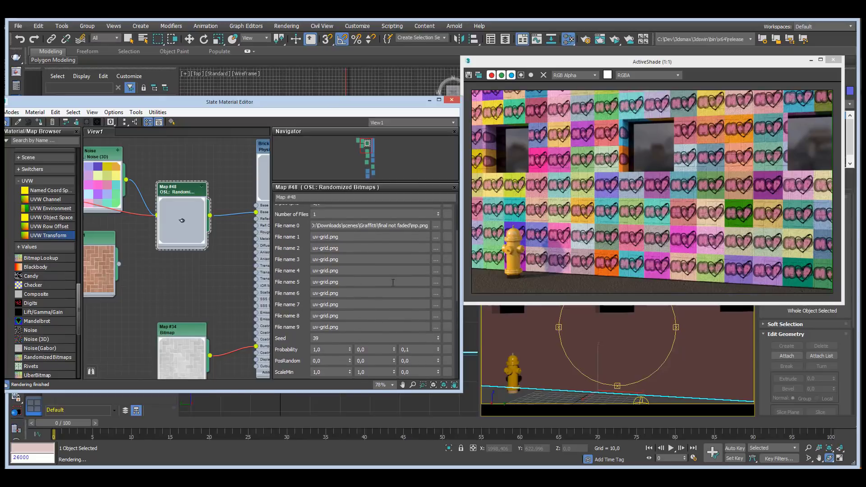
pyautogui.click(436, 237)
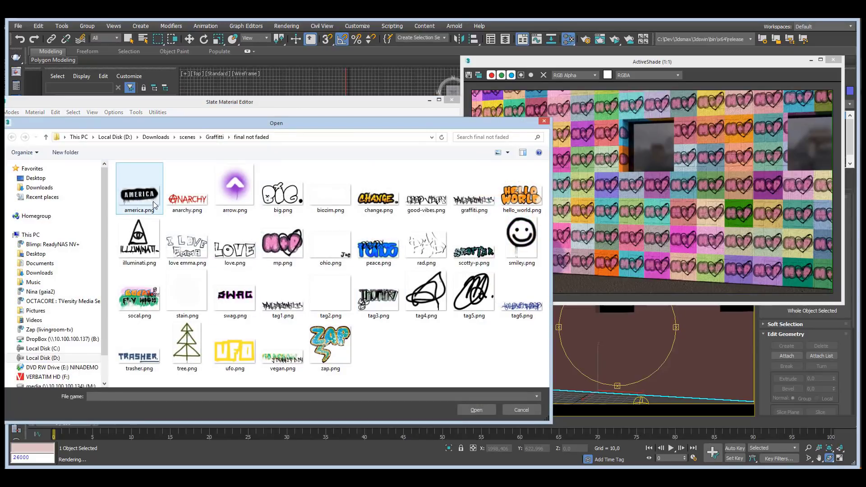
pyautogui.click(153, 202)
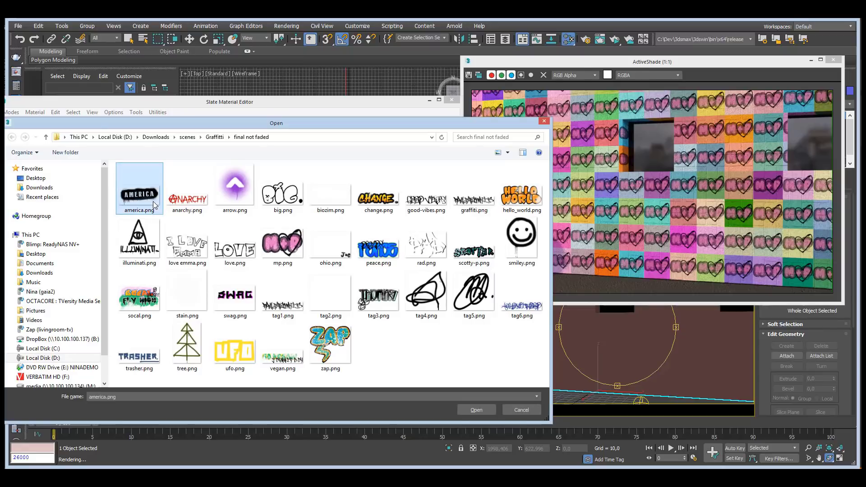
pyautogui.click(477, 410)
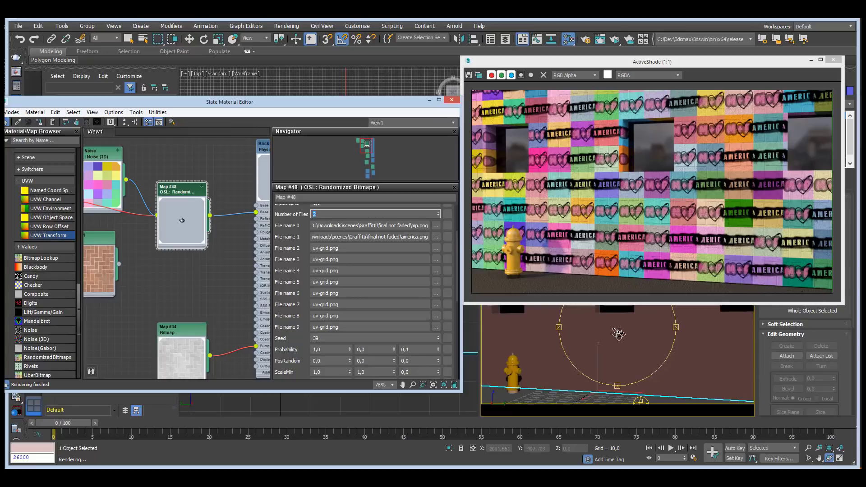
pyautogui.scroll(-6, 289, 298)
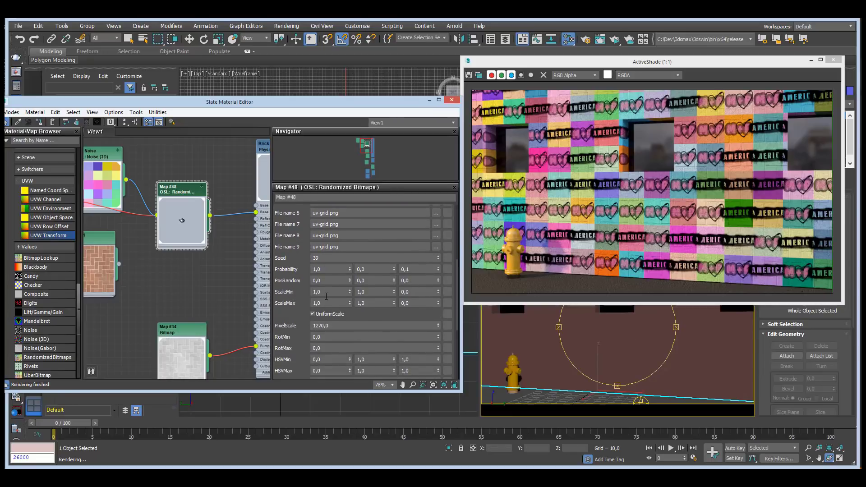
# Set both ScaleMin values to 0,1.
pyautogui.doubleClick(320, 292)
pyautogui.write('0,1')
pyautogui.press('Tab')
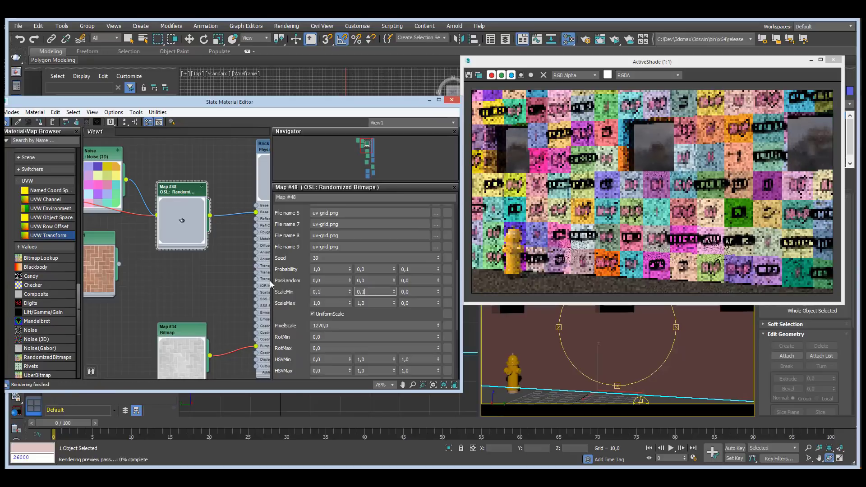
pyautogui.write('0,1')
pyautogui.press('Tab')
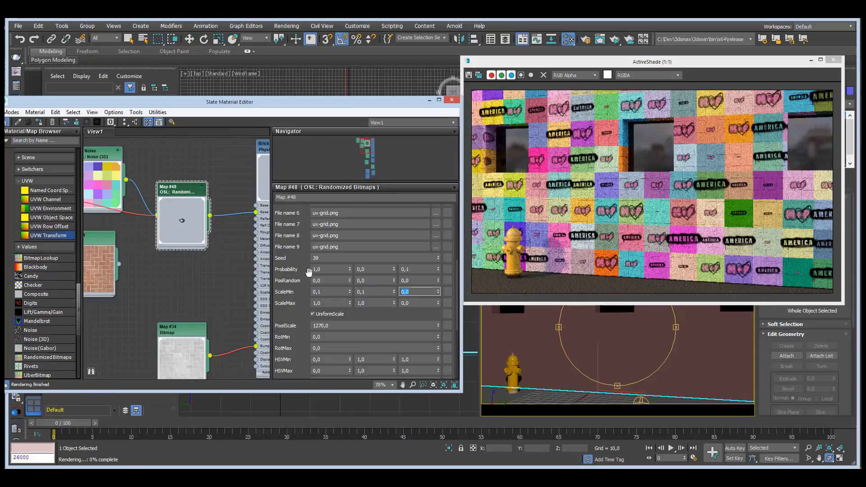
# Set ScaleMax to 3,0 with UniformScale on, and lower Probability to 0,17.
pyautogui.doubleClick(338, 304)
pyautogui.write('2,0')
pyautogui.press('Tab')
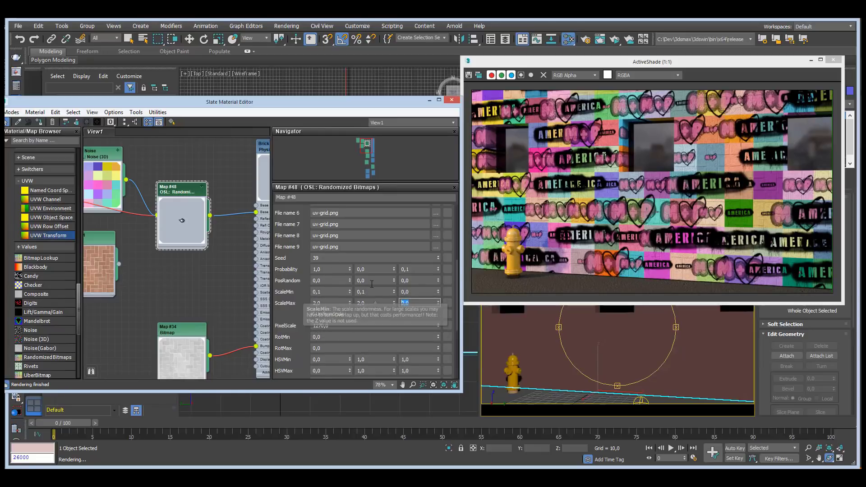
pyautogui.click(320, 316)
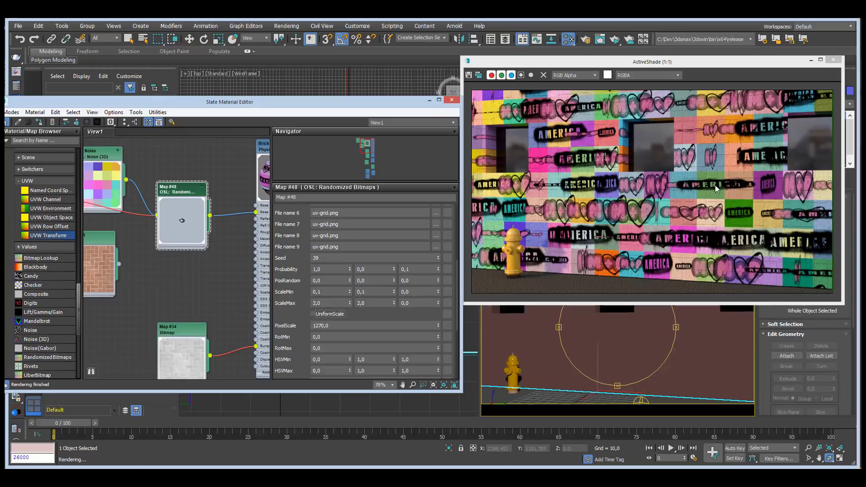
pyautogui.click(314, 315)
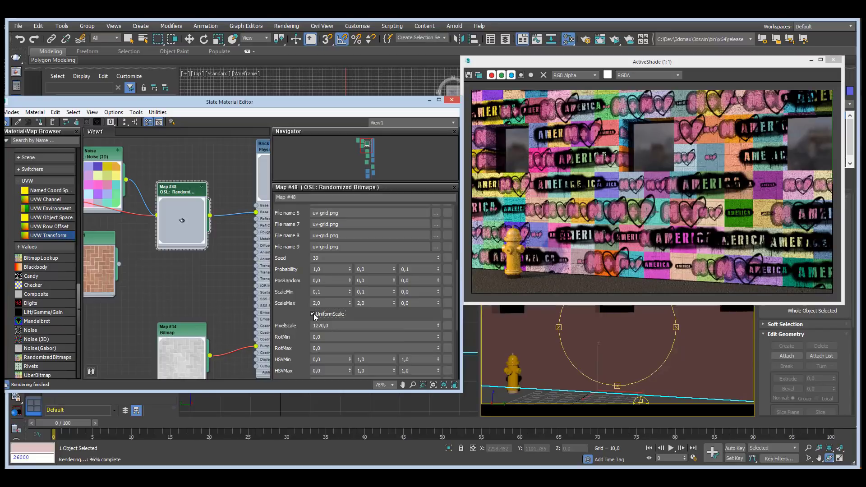
pyautogui.click(321, 303)
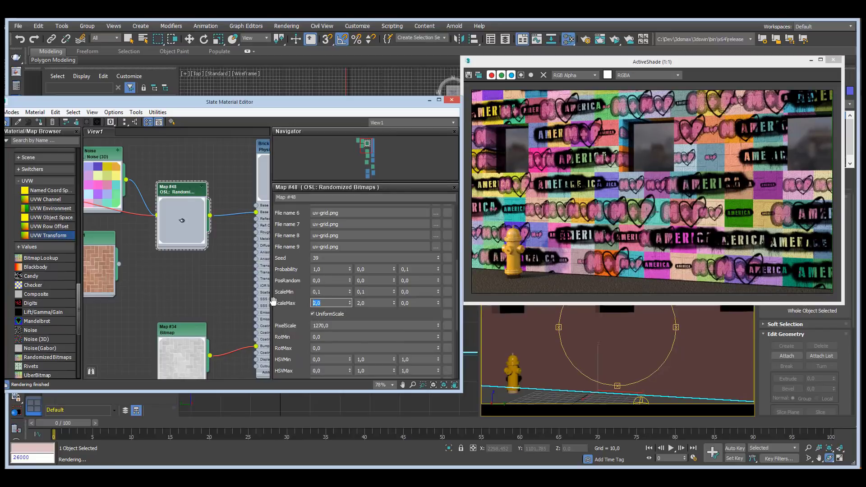
pyautogui.write('3')
pyautogui.press('Tab')
pyautogui.press('Tab')
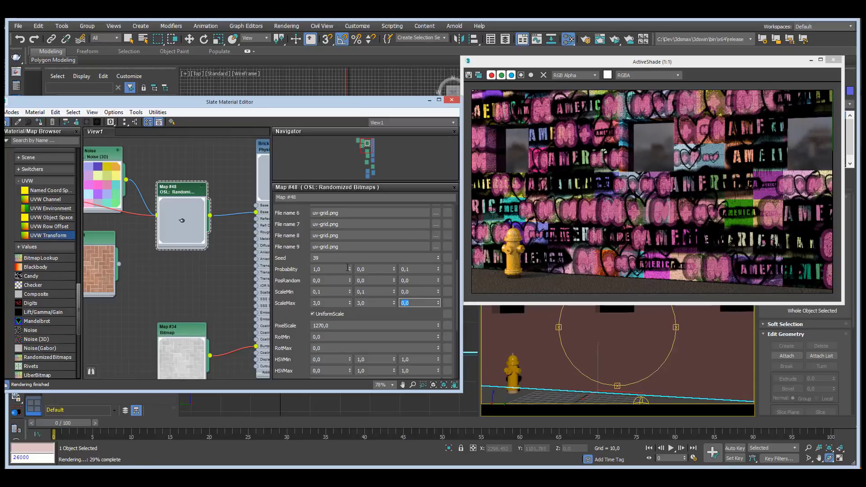
pyautogui.moveTo(349, 269); pyautogui.dragTo(351, 312)
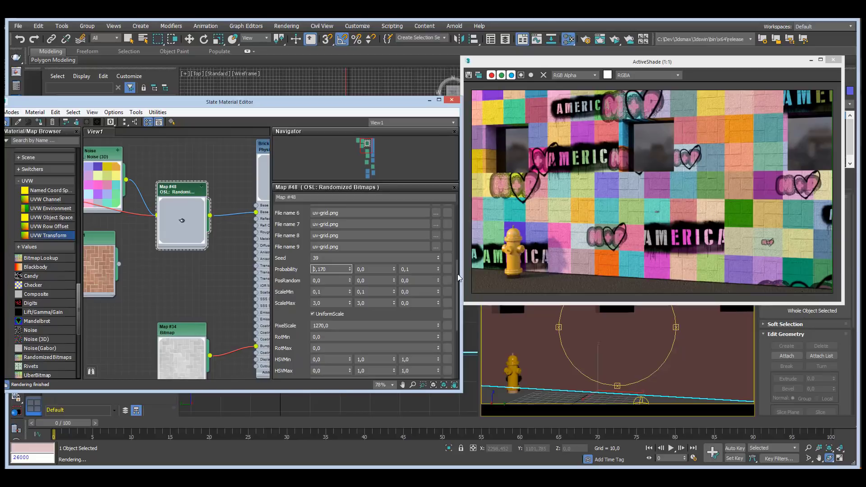
# Raise the decal OverLap value from 1 to 2.
pyautogui.moveTo(459, 272); pyautogui.dragTo(444, 321)
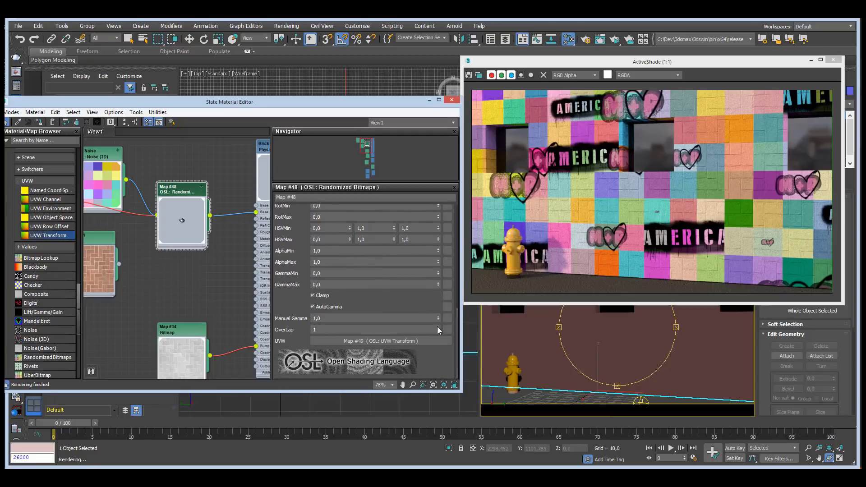
pyautogui.click(437, 327)
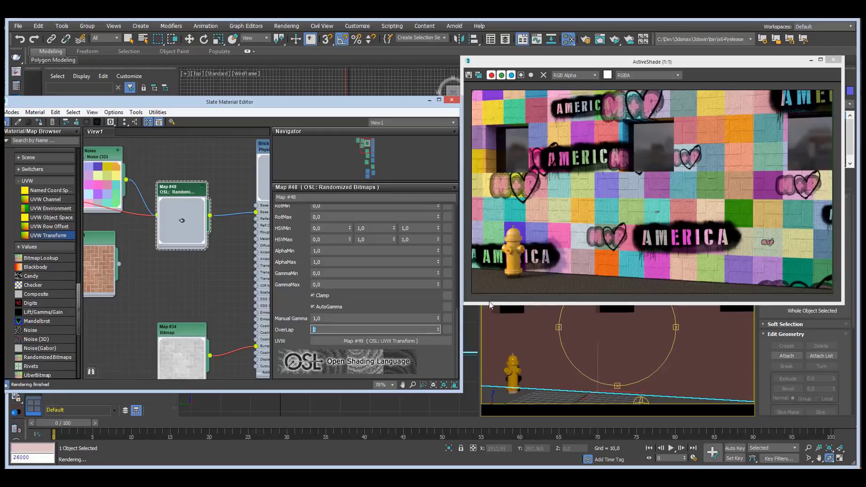
pyautogui.moveTo(291, 239); pyautogui.dragTo(288, 303)
pyautogui.scroll(4, 288, 302)
# Set the PosRandom X and Y values to 1,0.
pyautogui.click(332, 288)
pyautogui.write('1')
pyautogui.press('Tab')
pyautogui.write('1')
pyautogui.press('Tab')
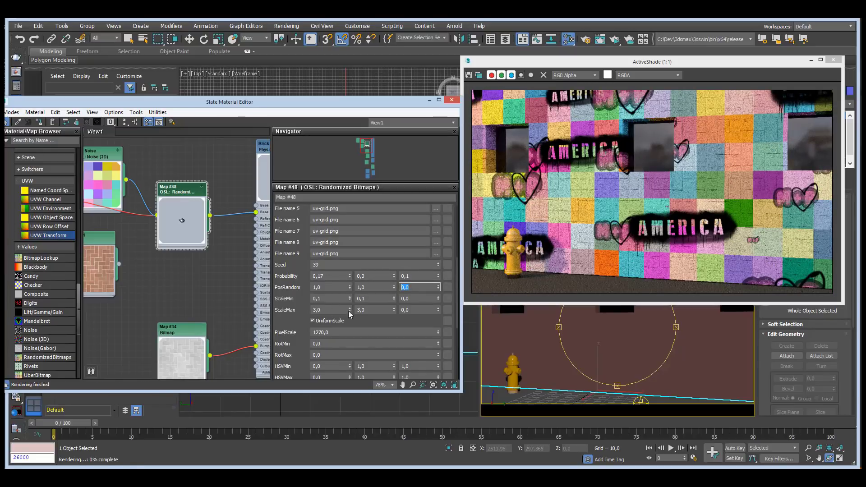
# Set decal rotation from -45 to 45 and raise Probability to 0,52.
pyautogui.scroll(-4, 356, 291)
pyautogui.click(359, 288)
pyautogui.write('-4')
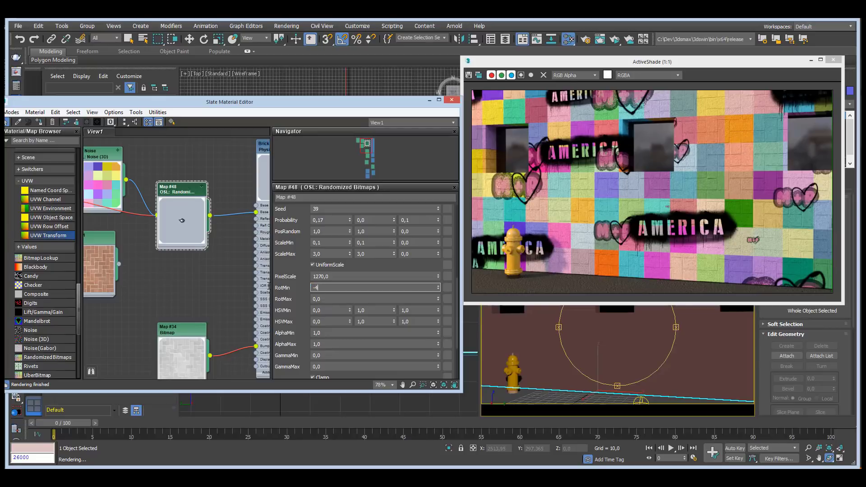
pyautogui.write('5')
pyautogui.press('Tab')
pyautogui.write('45')
pyautogui.press('Return')
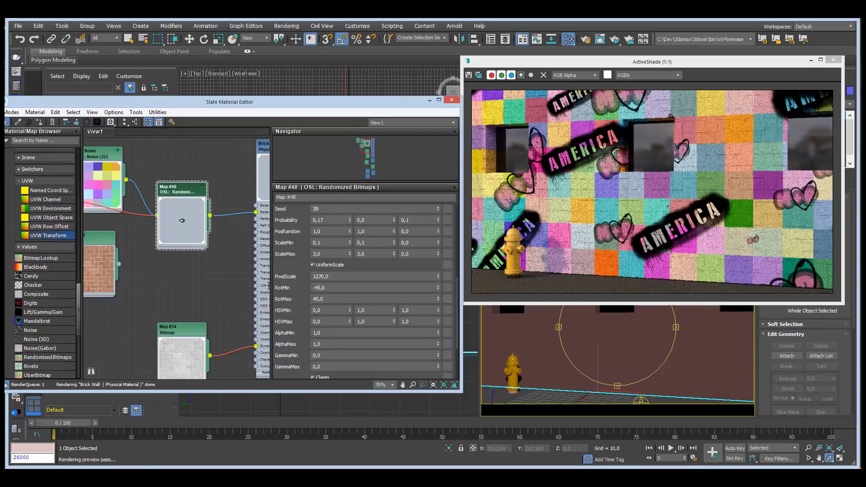
pyautogui.scroll(2, 347, 247)
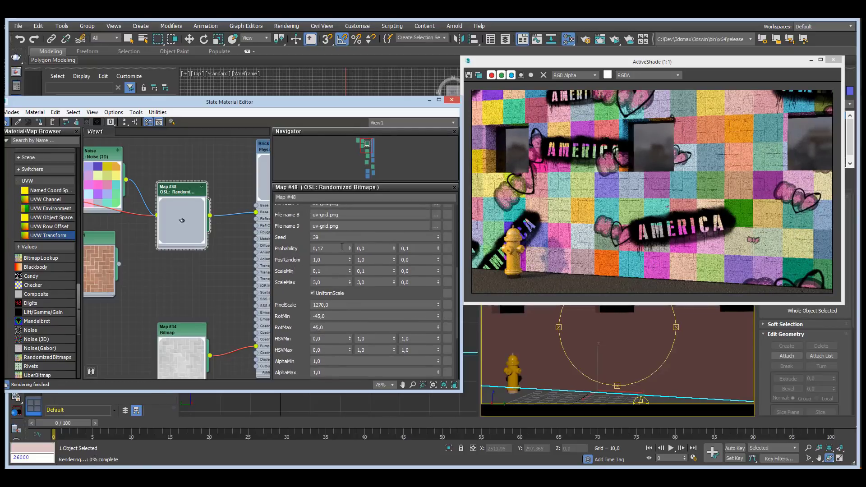
pyautogui.moveTo(351, 248)
pyautogui.mouseDown()
pyautogui.moveTo(352, 227)
pyautogui.moveTo(351, 235)
pyautogui.mouseUp()
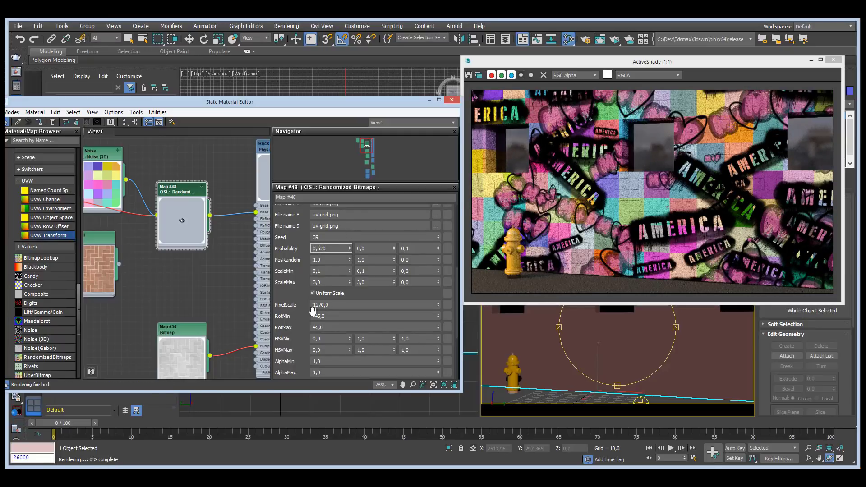
pyautogui.scroll(-5, 287, 259)
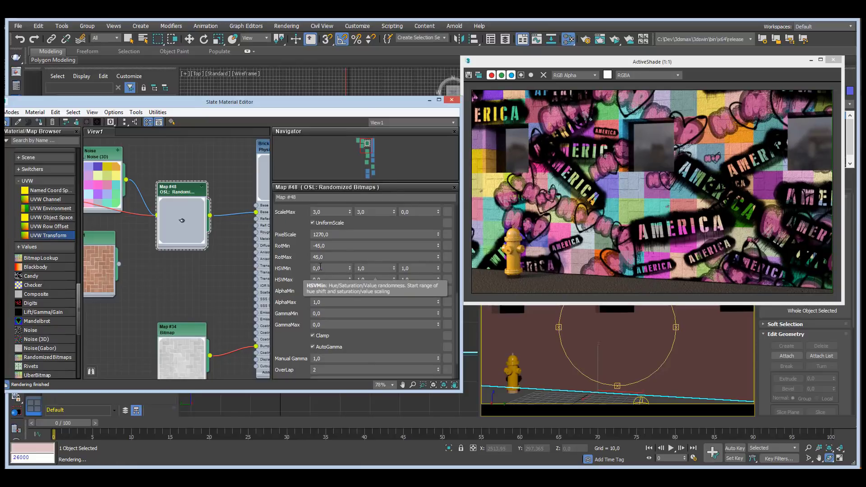
# Set HSVMin hue -0,4 and HSVMax hue 0,4, and wire Brick into Map #48's Input.
pyautogui.click(326, 268)
pyautogui.click(378, 268)
pyautogui.click(417, 269)
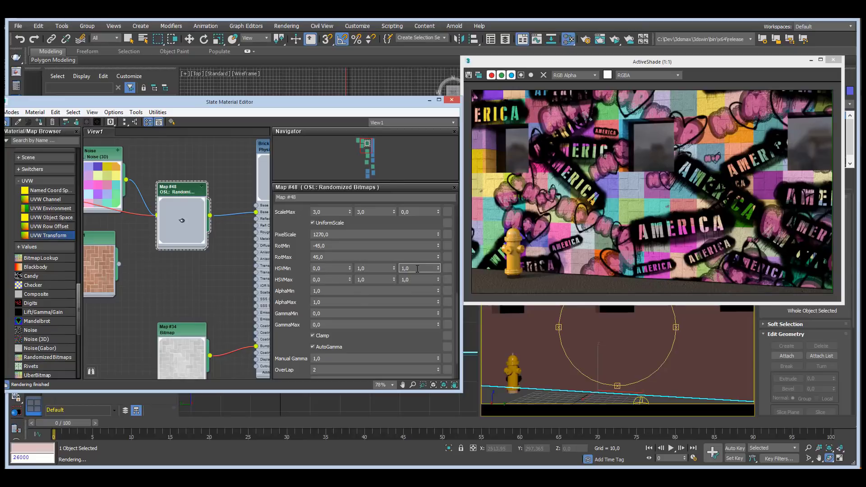
pyautogui.click(339, 269)
pyautogui.press('Tab')
pyautogui.press('Tab')
pyautogui.press('Tab')
pyautogui.write('0,4')
pyautogui.press('Tab')
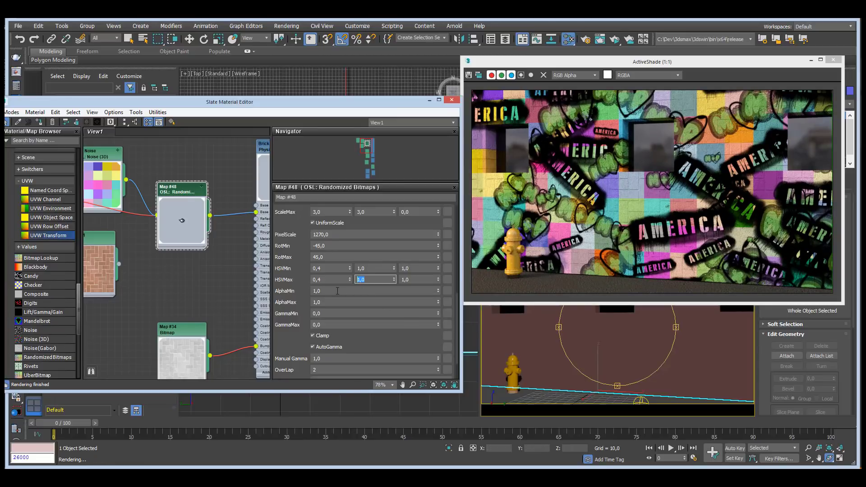
pyautogui.click(330, 267)
pyautogui.write('-')
pyautogui.press('Tab')
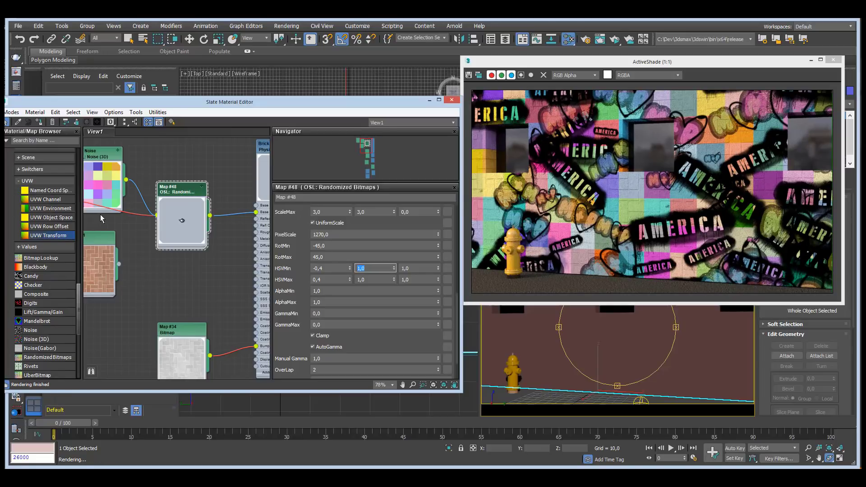
pyautogui.moveTo(120, 264); pyautogui.dragTo(157, 256)
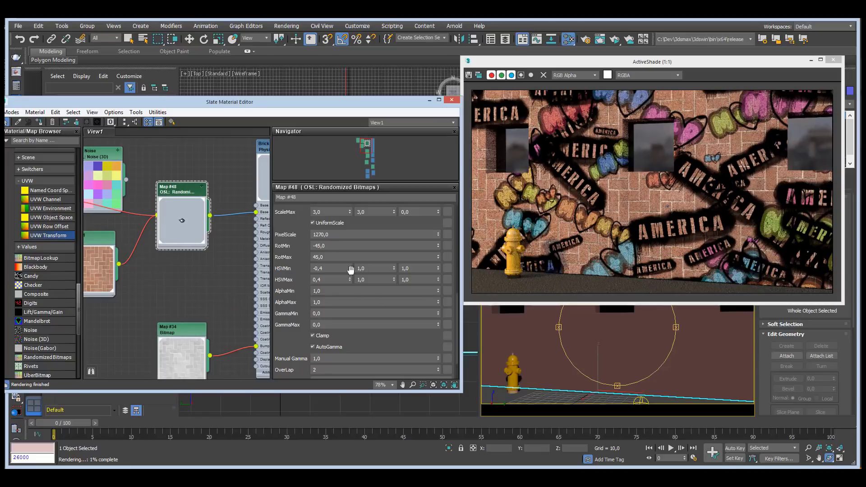
# Set the saturation range to 0,397–0,735 and lower AlphaMin to 0,45 for more transparent decals.
pyautogui.moveTo(392, 266)
pyautogui.mouseDown()
pyautogui.moveTo(392, 287)
pyautogui.moveTo(394, 271)
pyautogui.mouseUp()
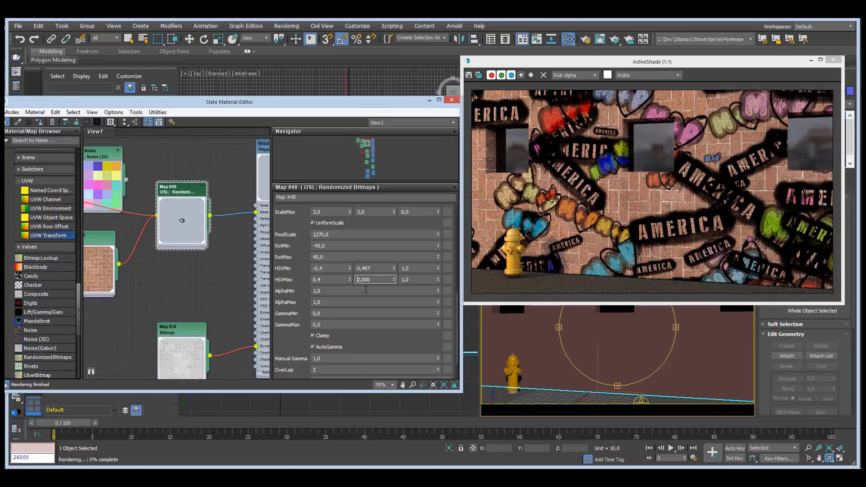
pyautogui.moveTo(394, 279); pyautogui.dragTo(397, 319)
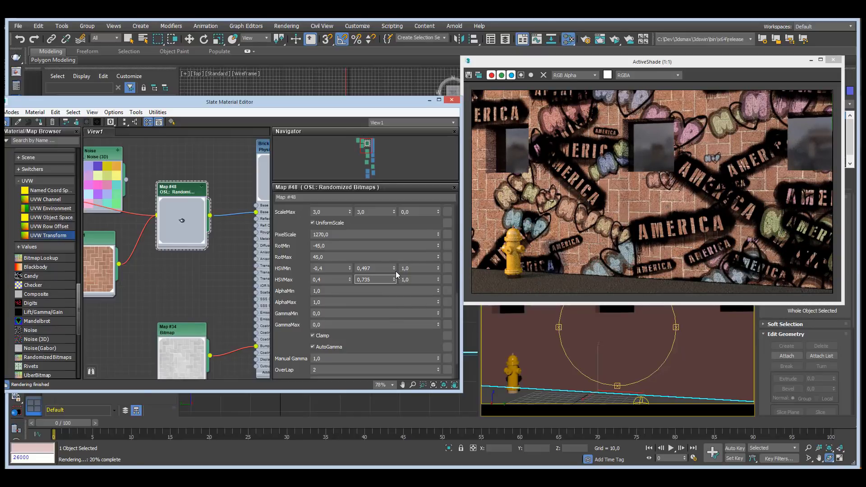
pyautogui.moveTo(396, 272); pyautogui.dragTo(394, 277)
pyautogui.click(440, 294)
pyautogui.moveTo(440, 294); pyautogui.dragTo(436, 311)
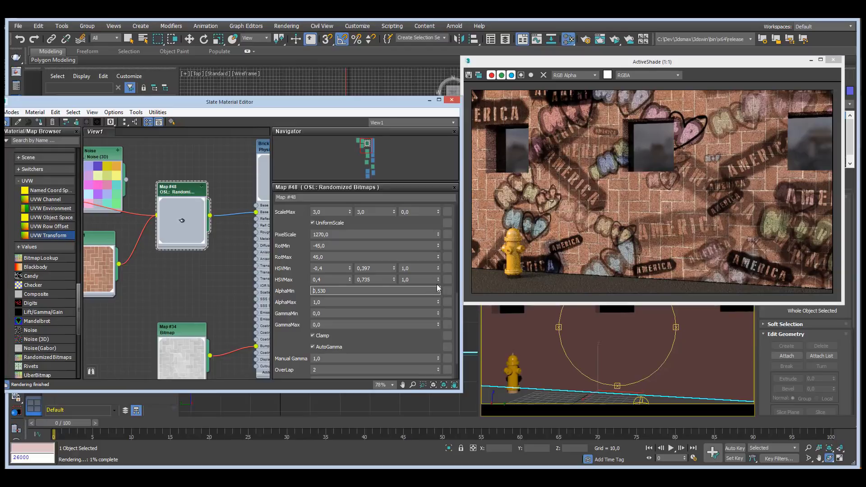
pyautogui.moveTo(438, 292); pyautogui.dragTo(440, 298)
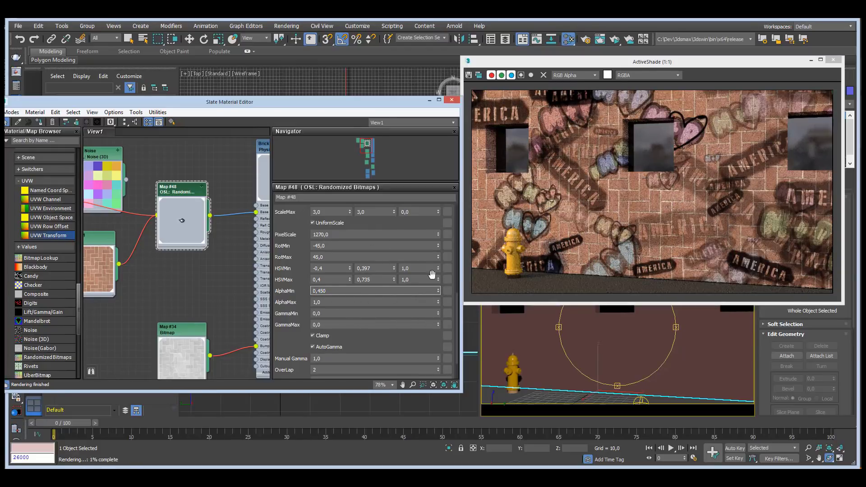
# Raise the first decal Probability and step the Seed up to 45.
pyautogui.scroll(2, 285, 259)
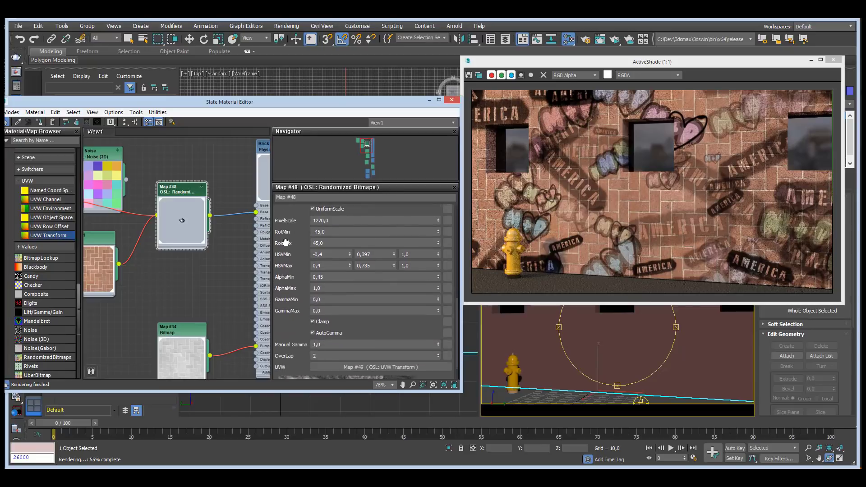
pyautogui.scroll(5, 283, 254)
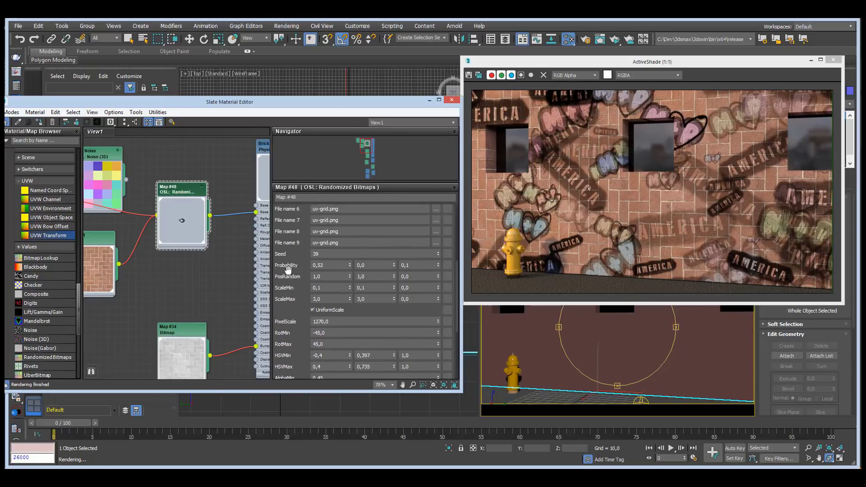
pyautogui.moveTo(349, 265); pyautogui.dragTo(395, 253)
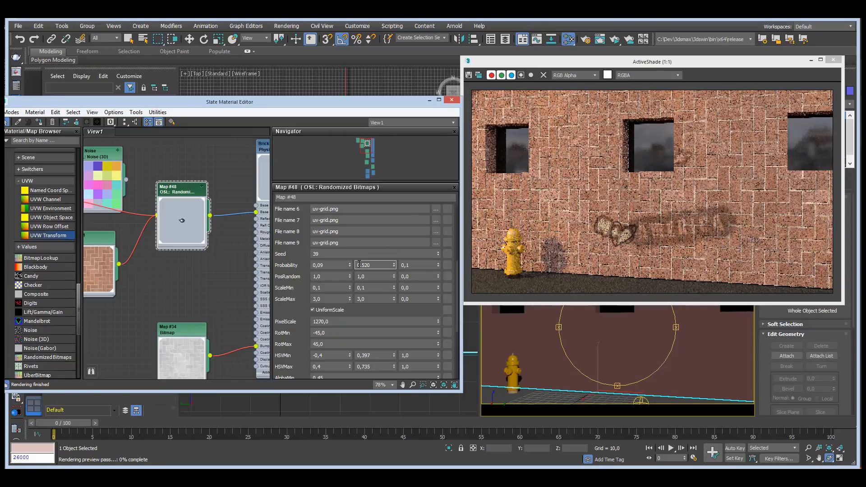
pyautogui.moveTo(350, 265); pyautogui.dragTo(352, 259)
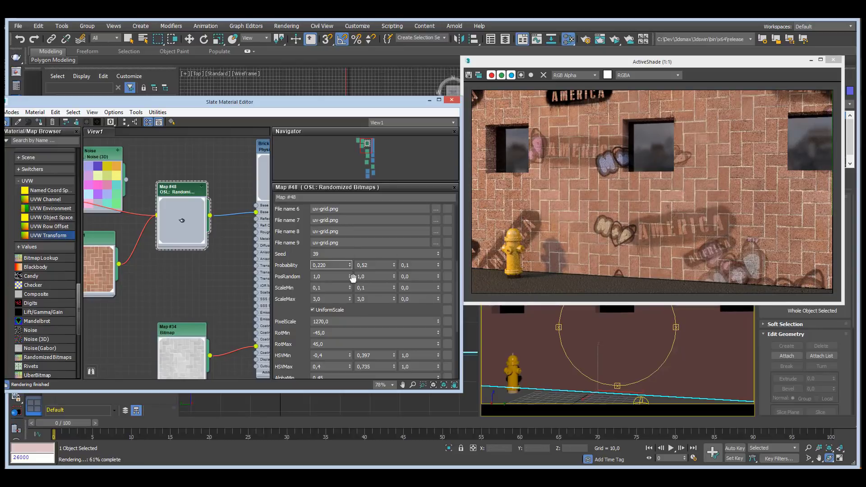
pyautogui.click(439, 252)
pyautogui.click(439, 252)
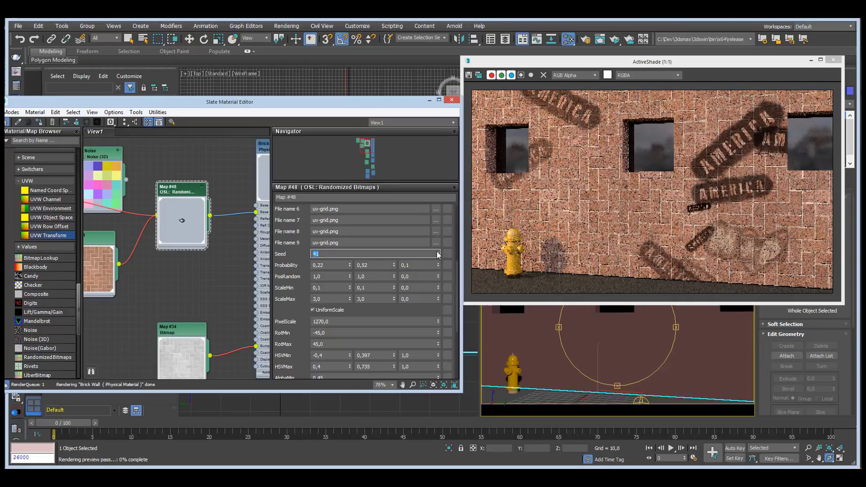
pyautogui.click(438, 252)
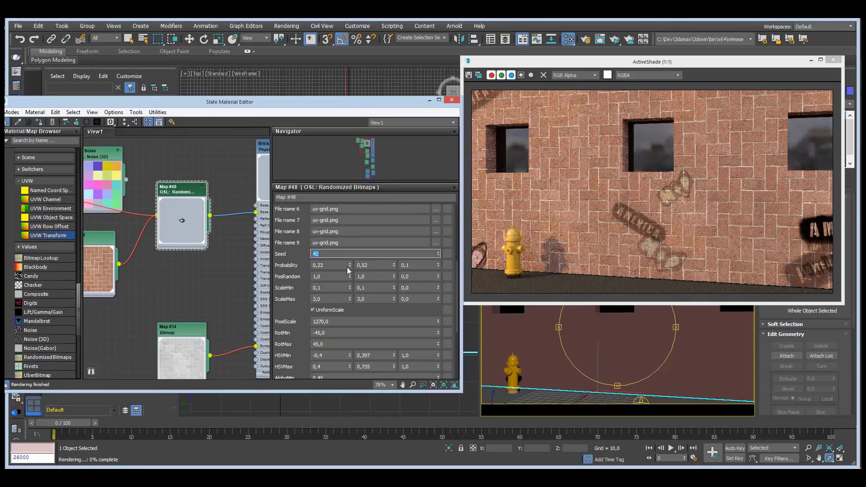
pyautogui.moveTo(350, 266); pyautogui.dragTo(394, 273)
pyautogui.click(439, 252)
pyautogui.click(440, 252)
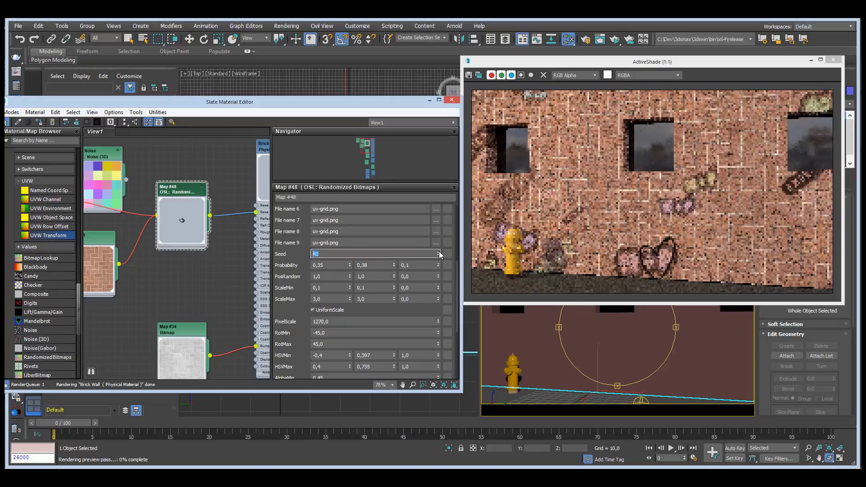
pyautogui.click(439, 252)
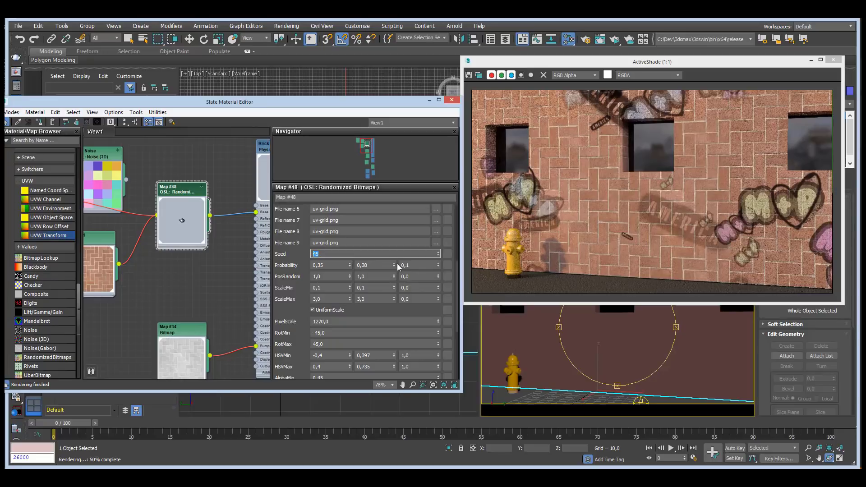
# Lower the second decal Probability to 0,21 and the third to 0,07.
pyautogui.moveTo(395, 265); pyautogui.dragTo(349, 251)
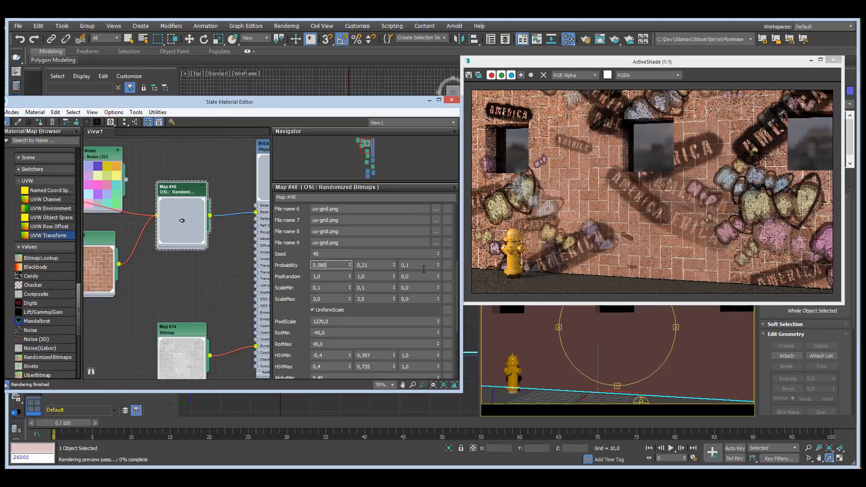
pyautogui.click(437, 263)
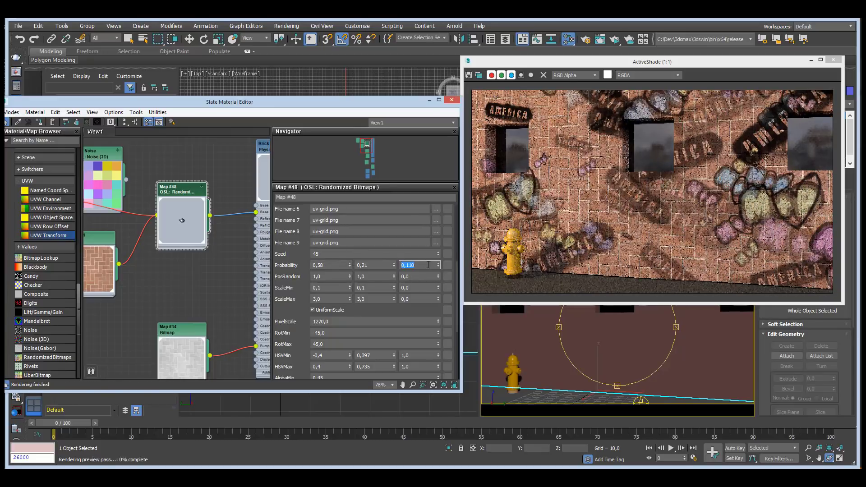
pyautogui.click(437, 267)
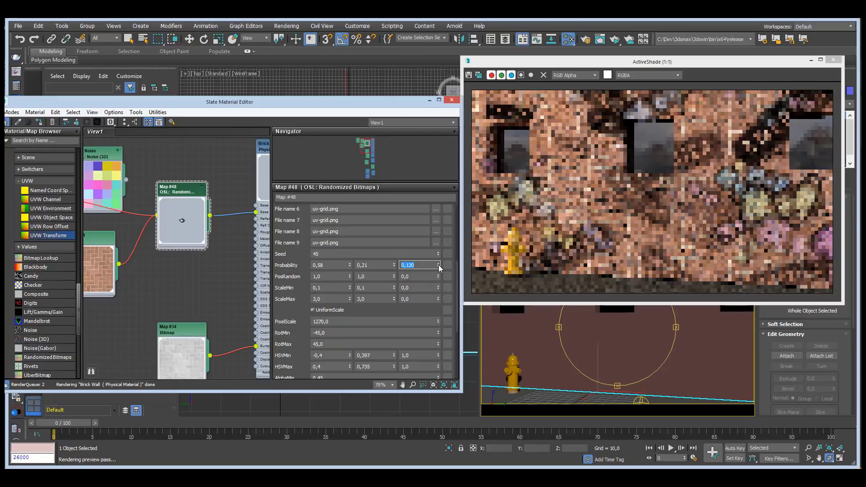
pyautogui.moveTo(439, 264); pyautogui.dragTo(440, 266)
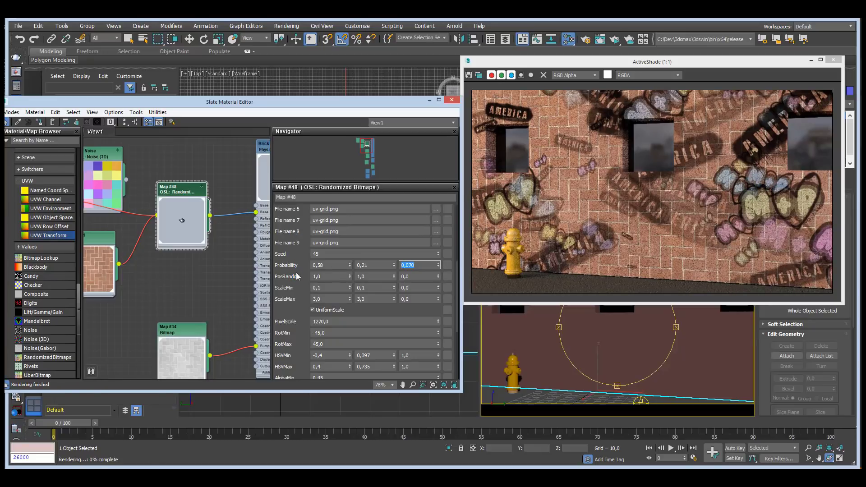
pyautogui.scroll(5, 288, 233)
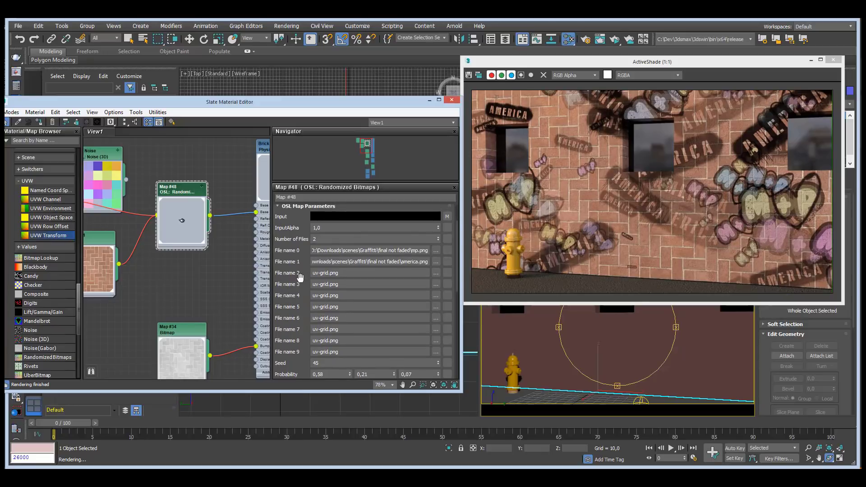
# Load ufo, tree, hello_world and trasher PNGs into file slots 2–5.
pyautogui.click(436, 274)
pyautogui.doubleClick(237, 348)
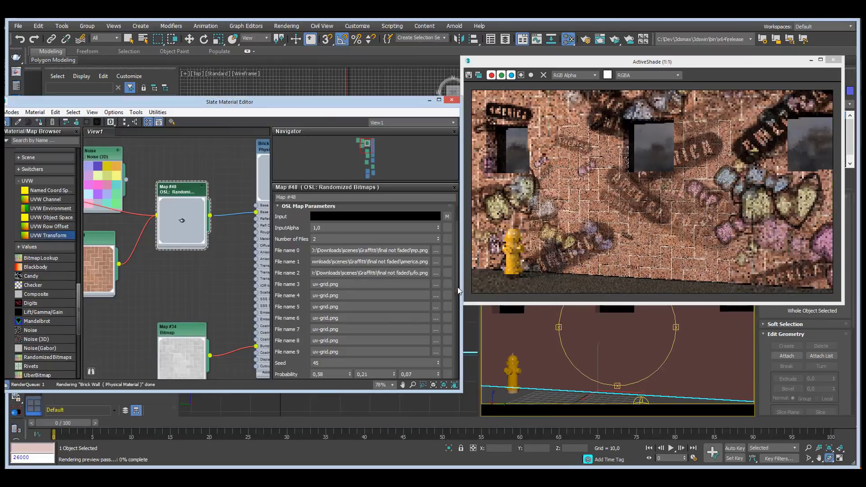
pyautogui.click(437, 286)
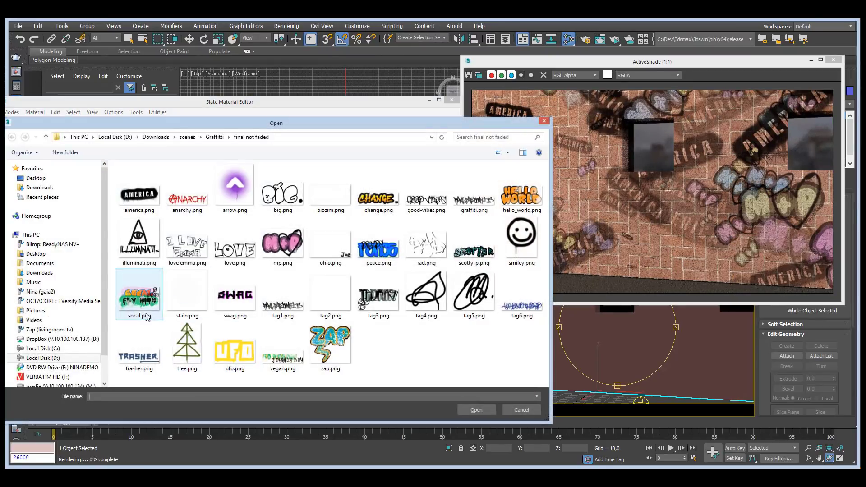
pyautogui.doubleClick(188, 348)
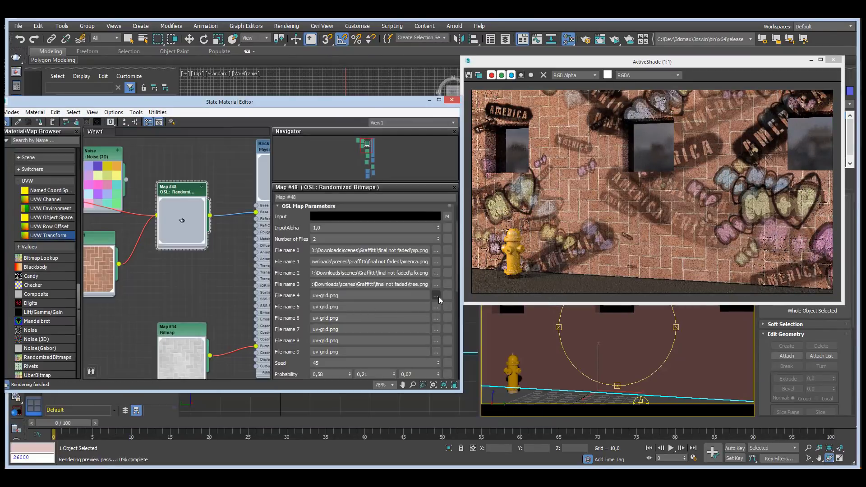
pyautogui.click(437, 296)
pyautogui.click(516, 201)
pyautogui.doubleClick(517, 202)
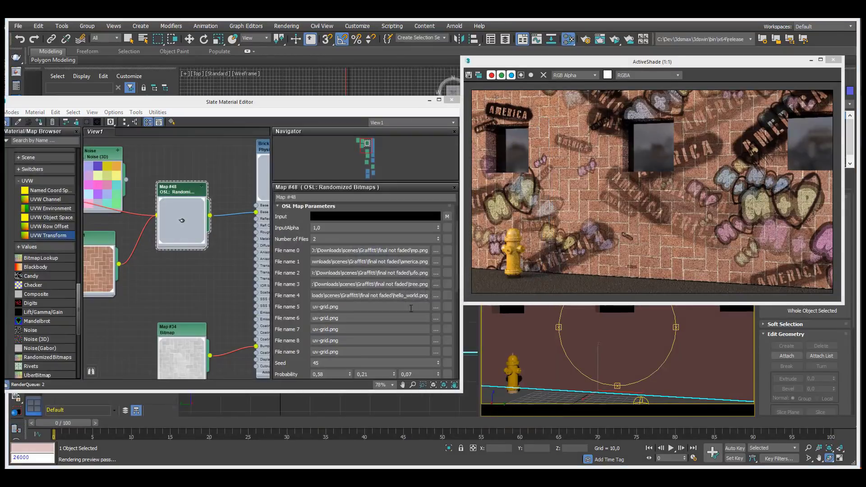
pyautogui.click(437, 307)
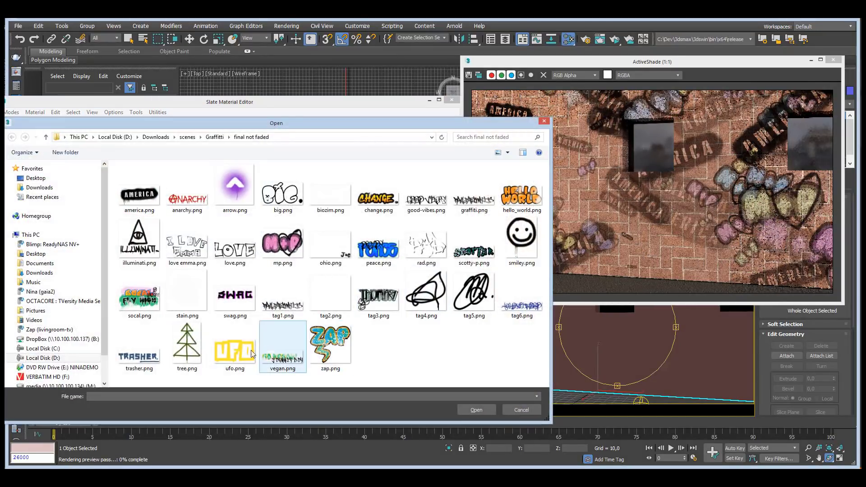
pyautogui.doubleClick(139, 348)
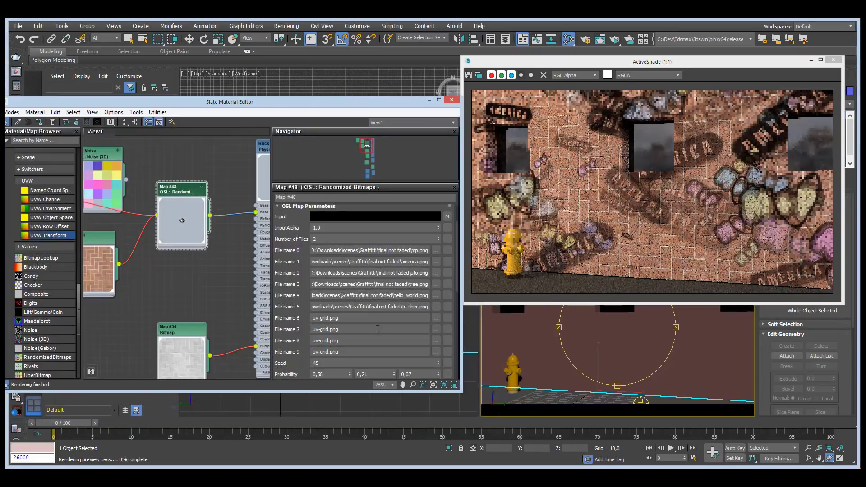
# Load scotty-p, smiley, love and vegan PNGs into file slots 6–9.
pyautogui.click(436, 319)
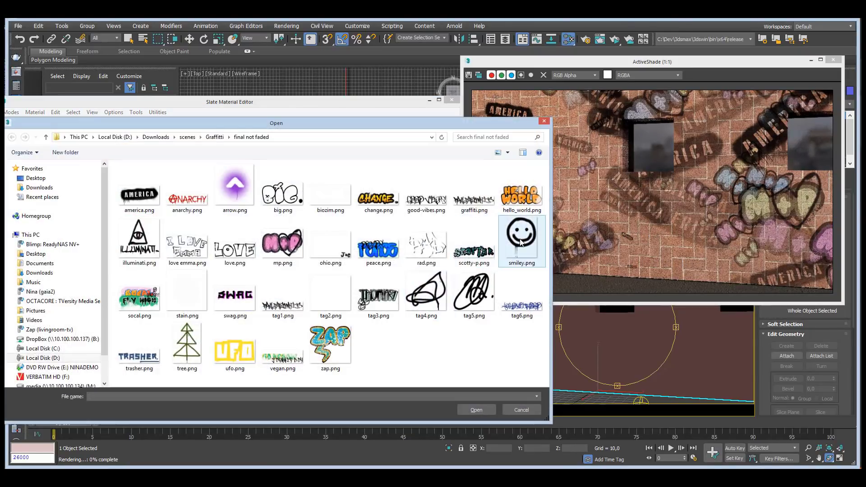
pyautogui.doubleClick(478, 261)
pyautogui.click(436, 330)
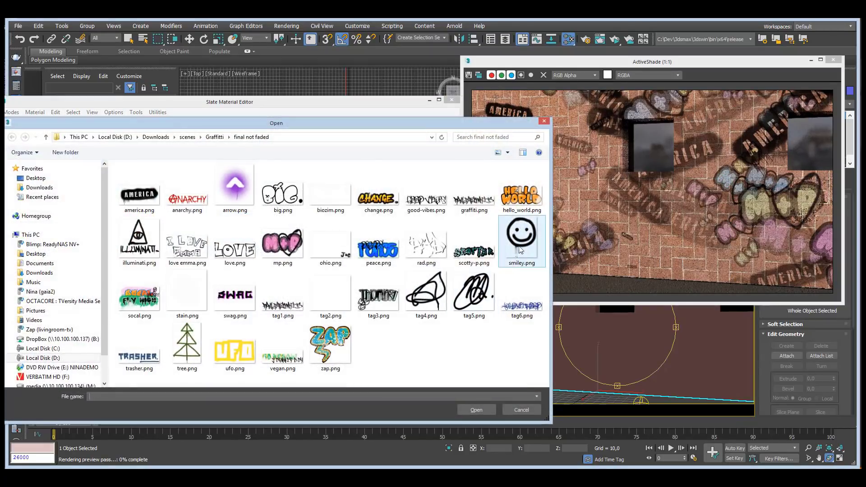
pyautogui.click(521, 244)
pyautogui.doubleClick(522, 245)
pyautogui.click(434, 337)
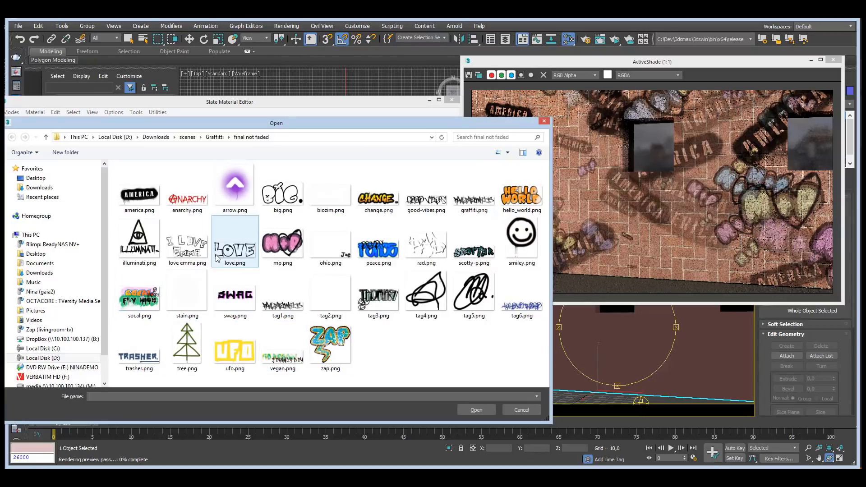
pyautogui.doubleClick(225, 251)
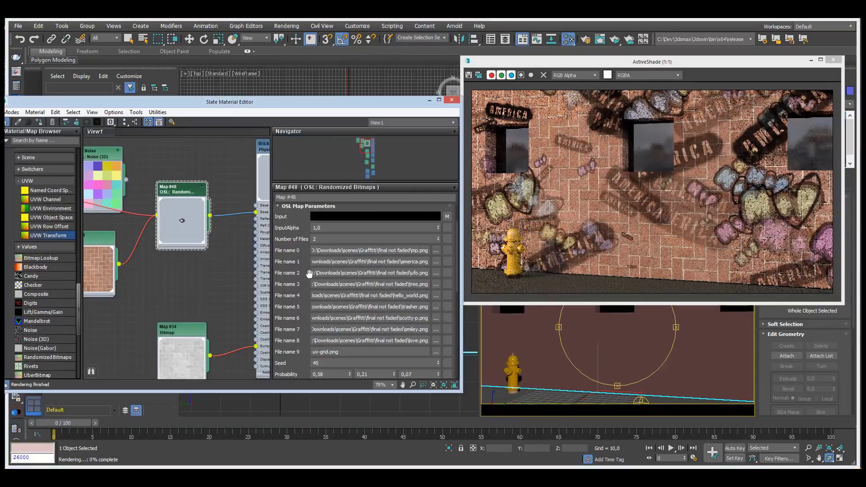
pyautogui.click(433, 347)
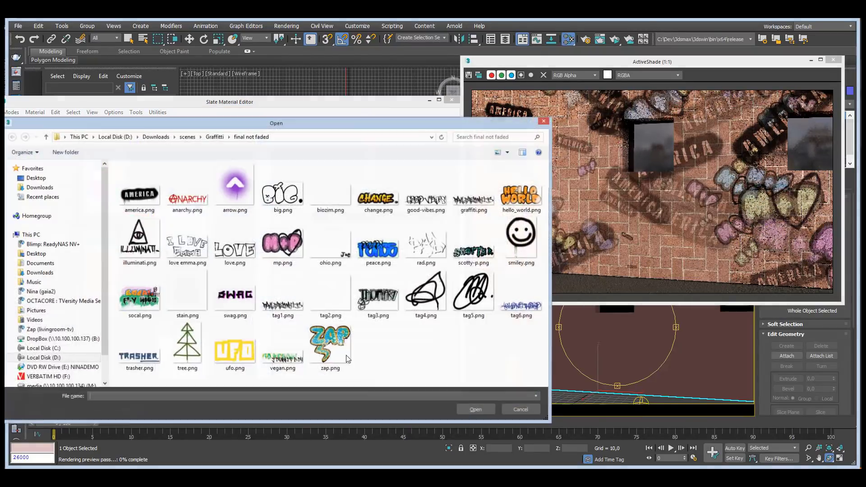
pyautogui.doubleClick(276, 357)
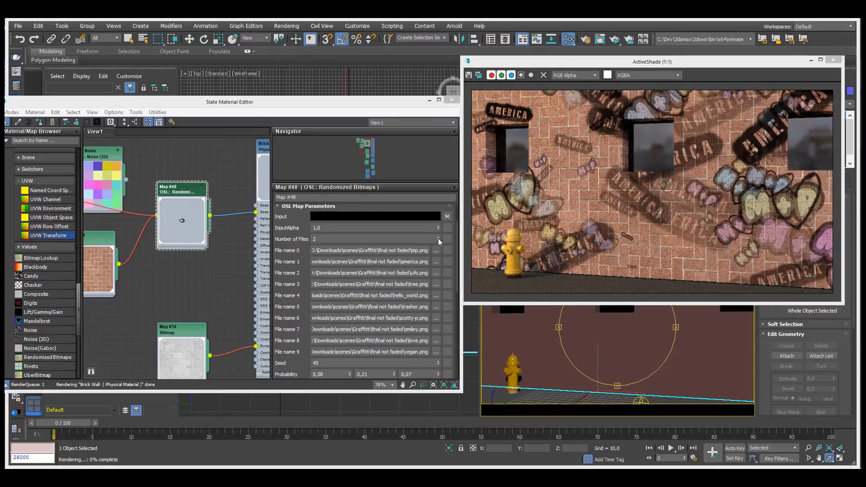
# Use all ten graffiti files, lower the Seed from 43 to 34, and nudge the Map #48 node left.
pyautogui.click(438, 238)
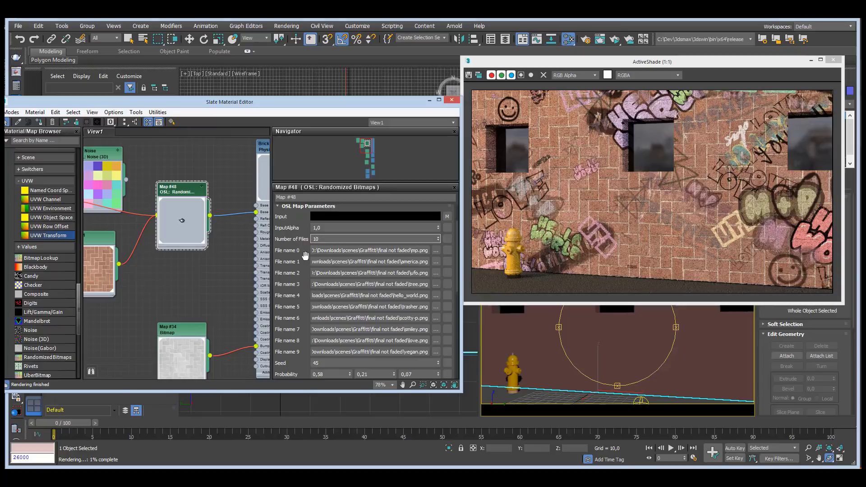
pyautogui.moveTo(277, 315); pyautogui.dragTo(296, 275)
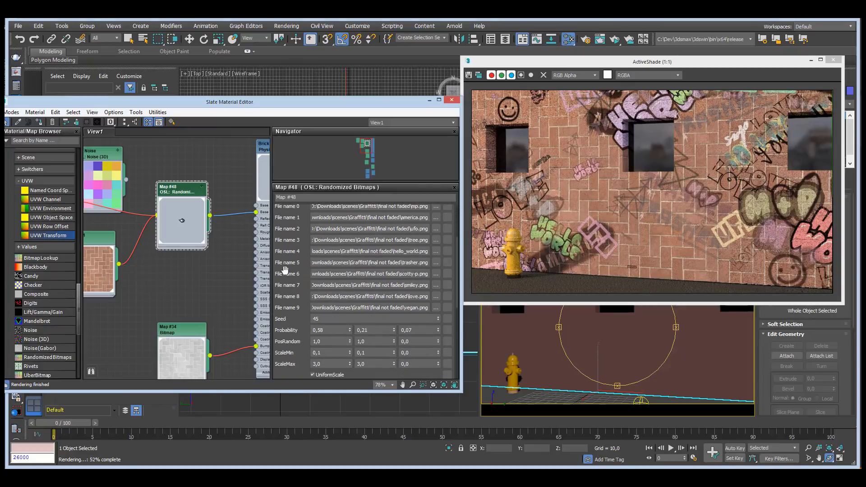
pyautogui.doubleClick(438, 321)
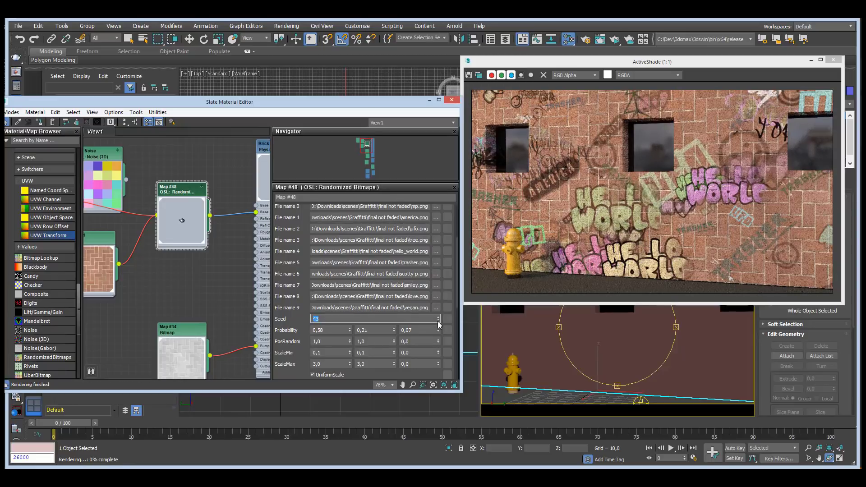
pyautogui.click(438, 321)
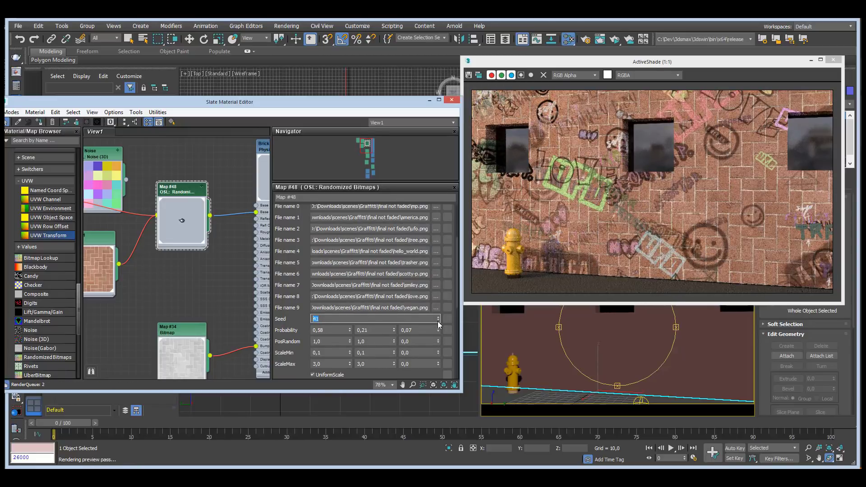
pyautogui.click(438, 321)
pyautogui.click(438, 321)
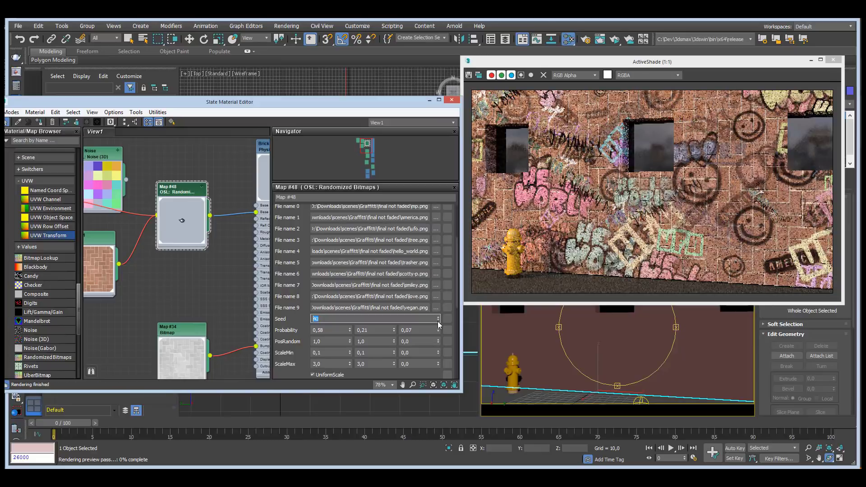
pyautogui.click(438, 321)
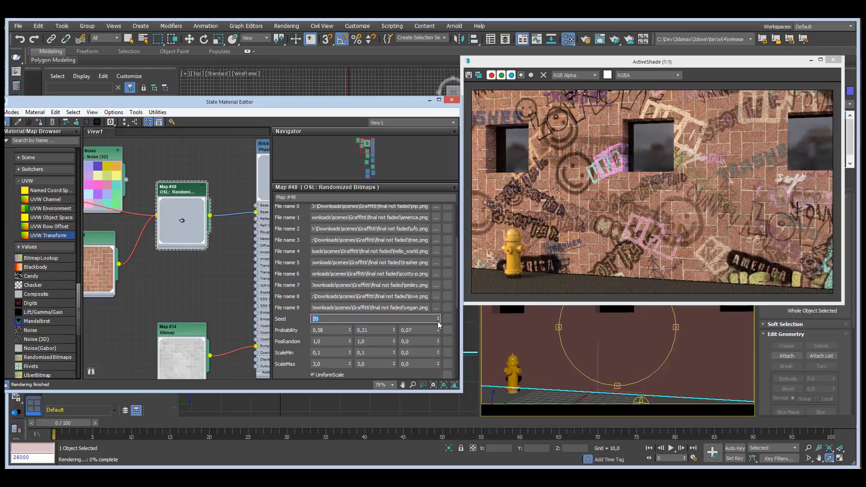
pyautogui.click(437, 321)
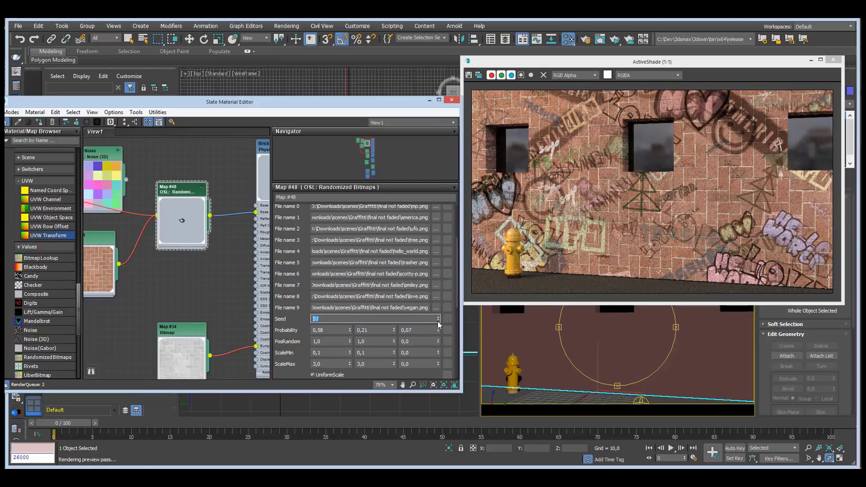
pyautogui.click(438, 321)
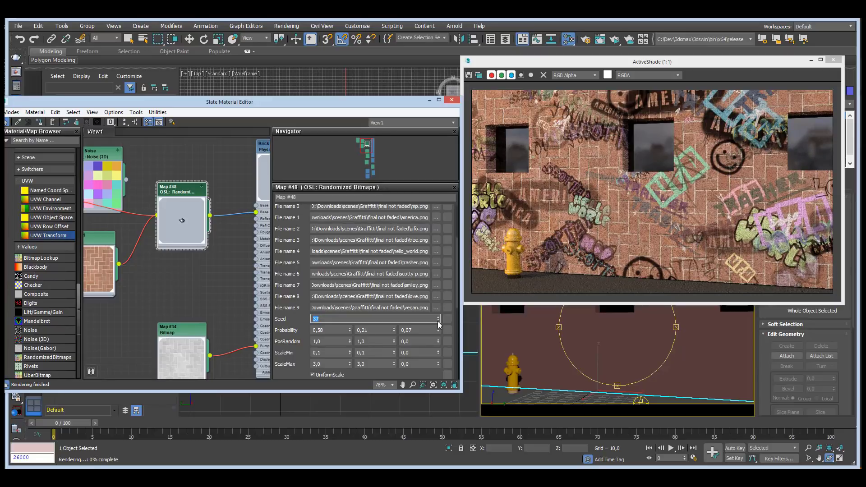
pyautogui.click(437, 321)
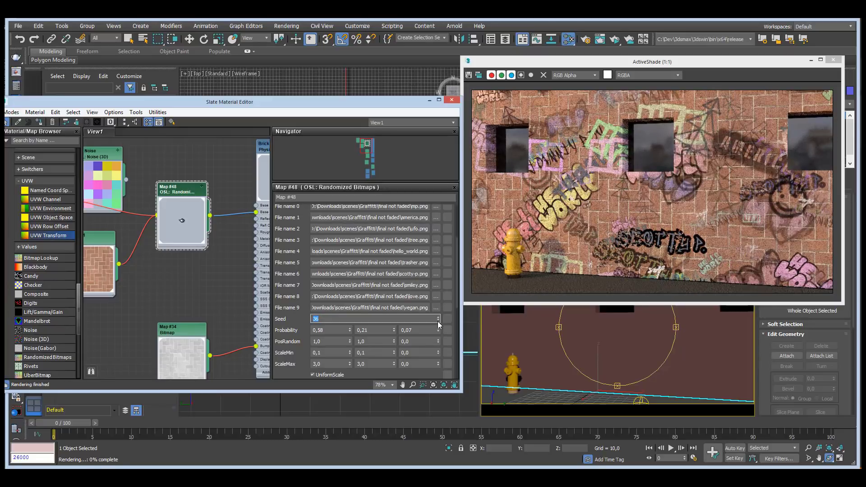
pyautogui.click(438, 321)
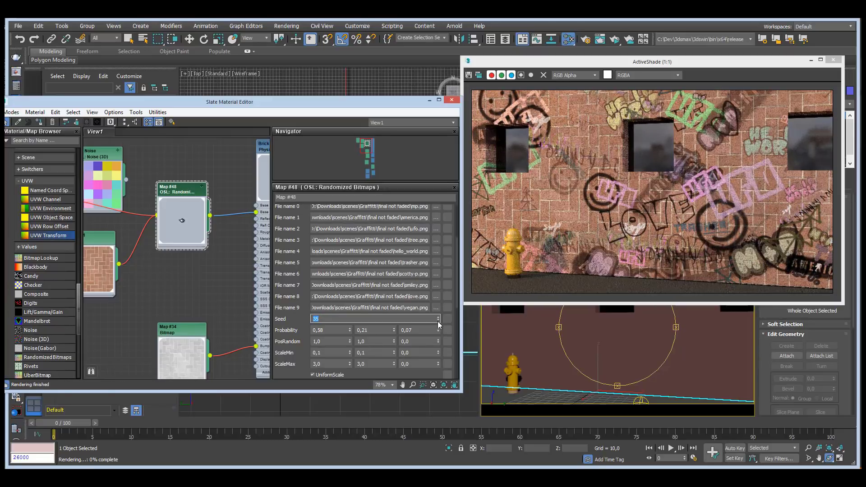
pyautogui.click(438, 321)
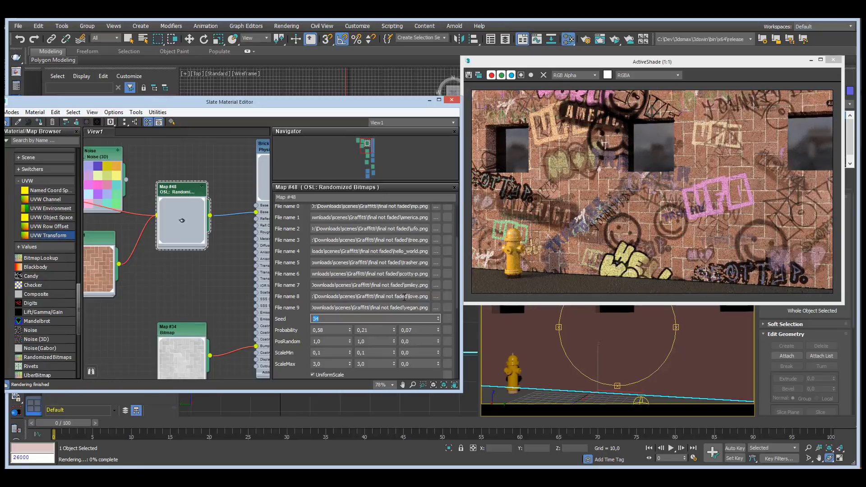
pyautogui.moveTo(284, 244); pyautogui.dragTo(288, 274)
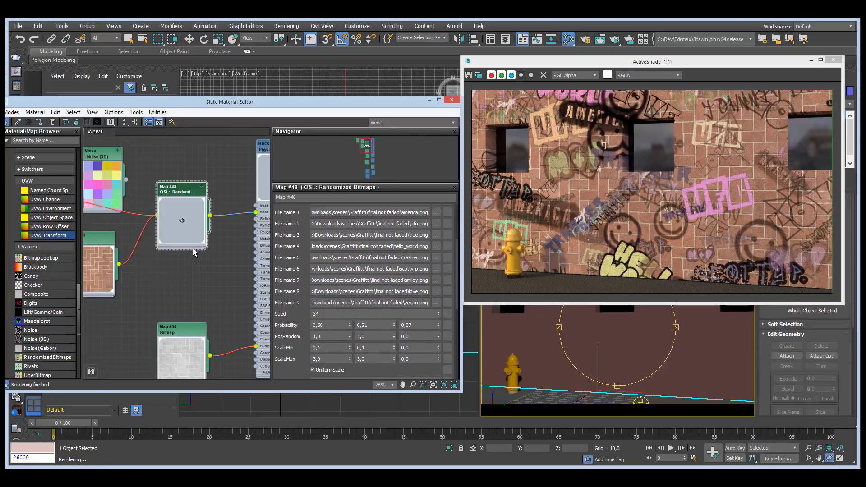
pyautogui.moveTo(173, 192); pyautogui.dragTo(166, 193)
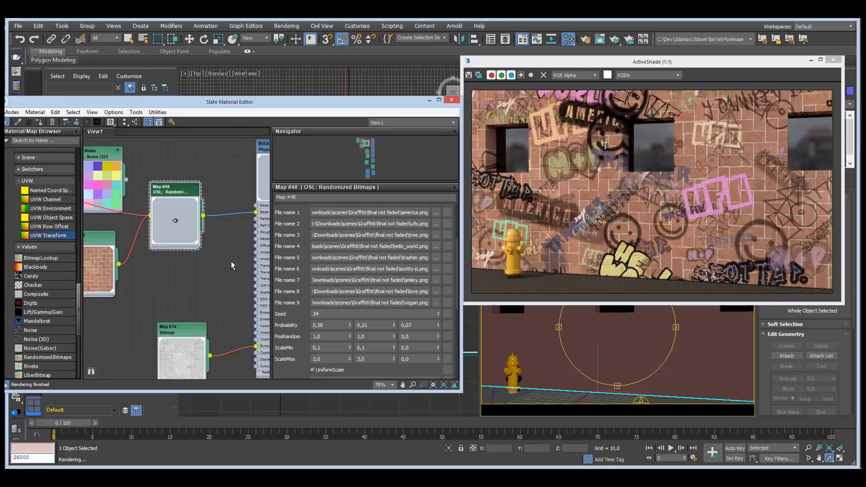
# Review the rotation and HSV settings, then lower the Seed to 31.
pyautogui.scroll(-5, 301, 356)
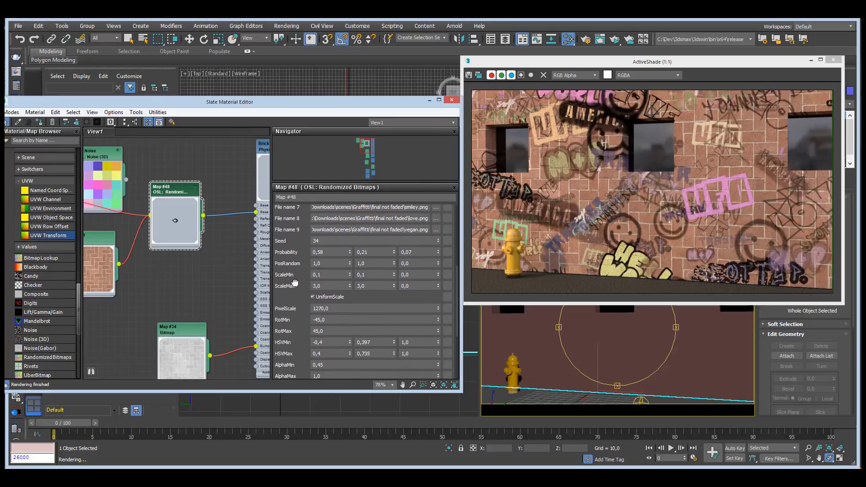
pyautogui.moveTo(294, 300); pyautogui.dragTo(292, 242)
pyautogui.scroll(6, 316, 253)
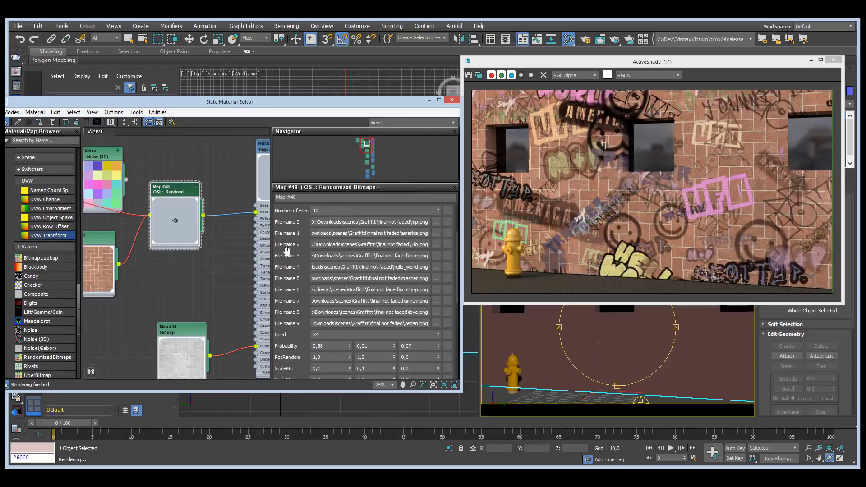
pyautogui.click(436, 273)
pyautogui.click(437, 273)
pyautogui.click(437, 273)
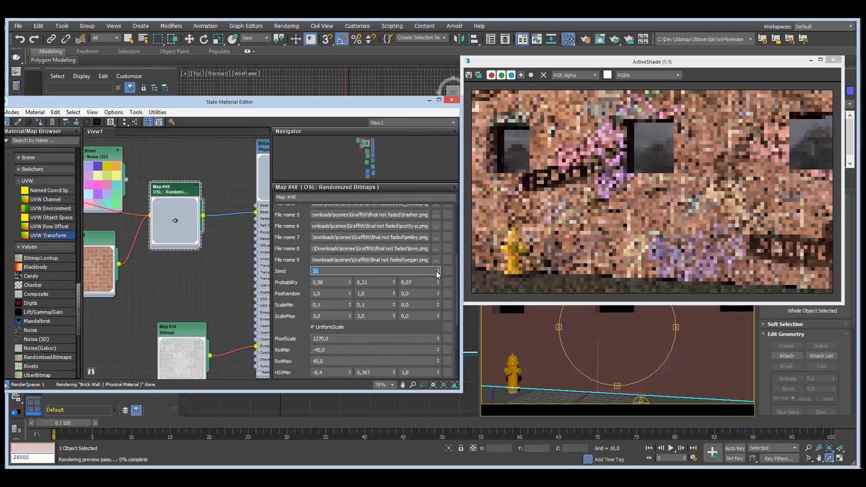
pyautogui.scroll(-2, 299, 365)
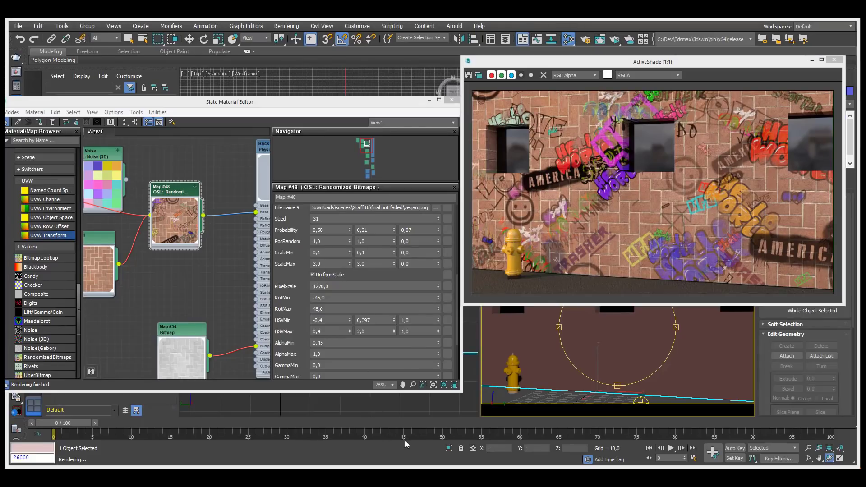
# Render the graffiti wall with the Scanline Renderer and move the render window aside.
pyautogui.click(573, 459)
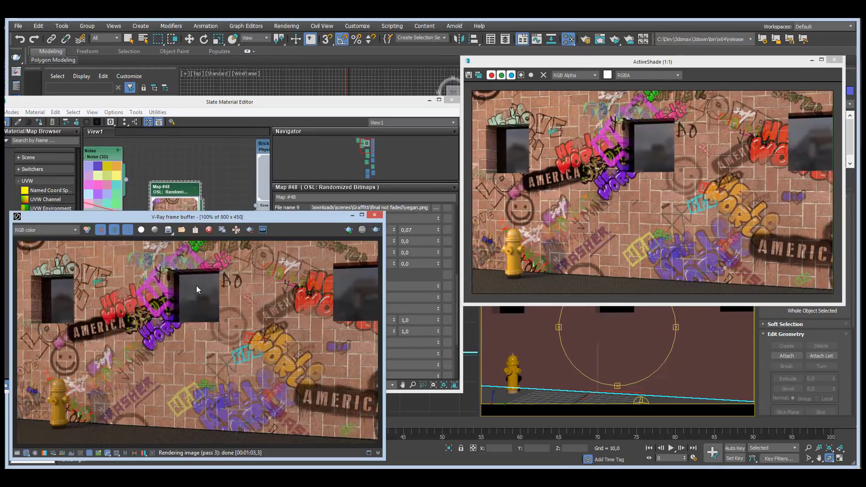
pyautogui.click(587, 40)
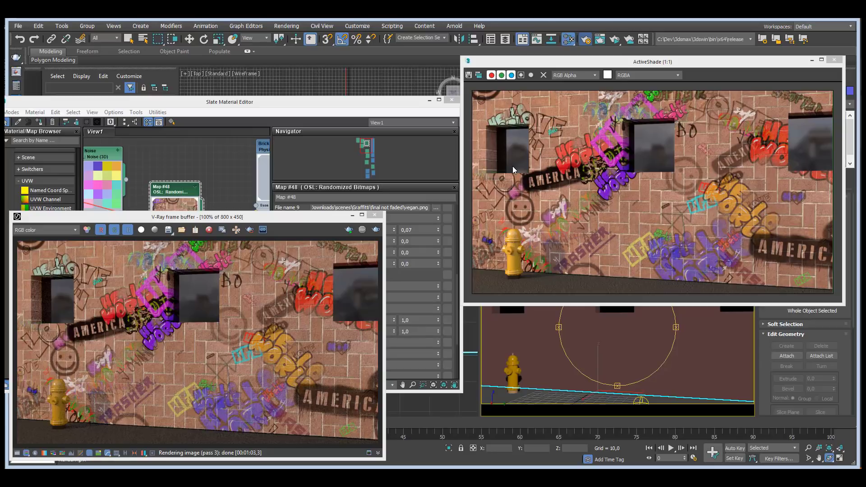
pyautogui.press('F10')
pyautogui.click(611, 143)
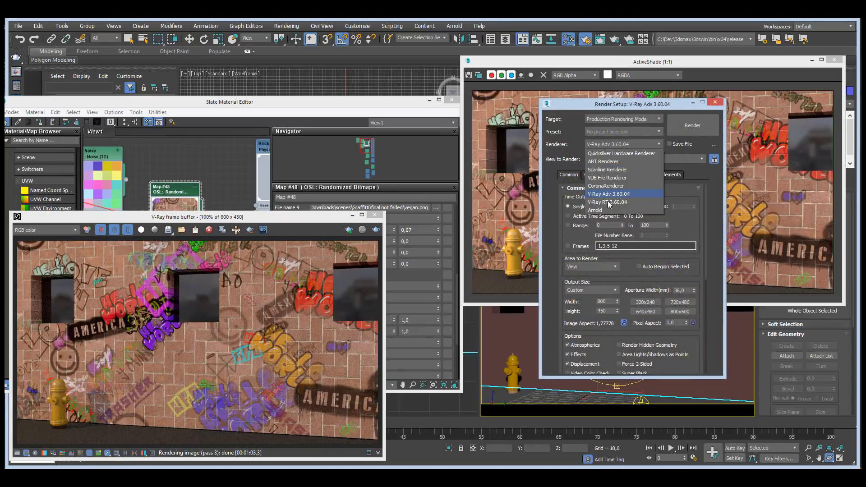
pyautogui.click(608, 171)
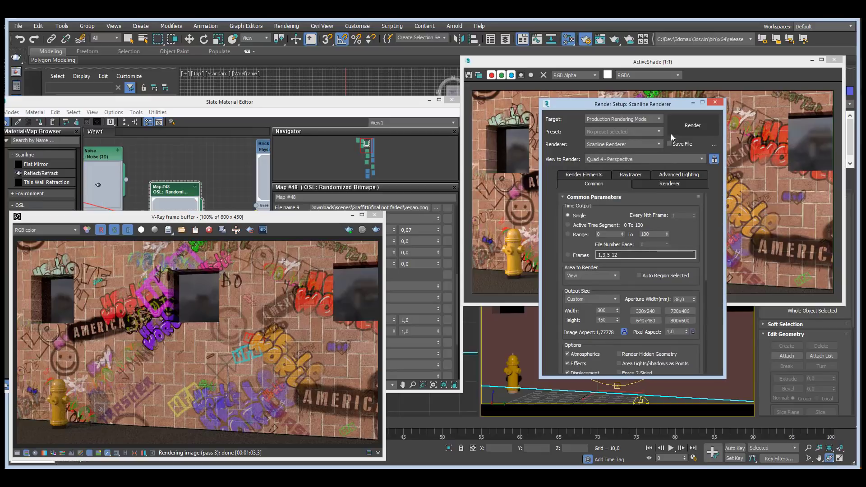
pyautogui.click(686, 125)
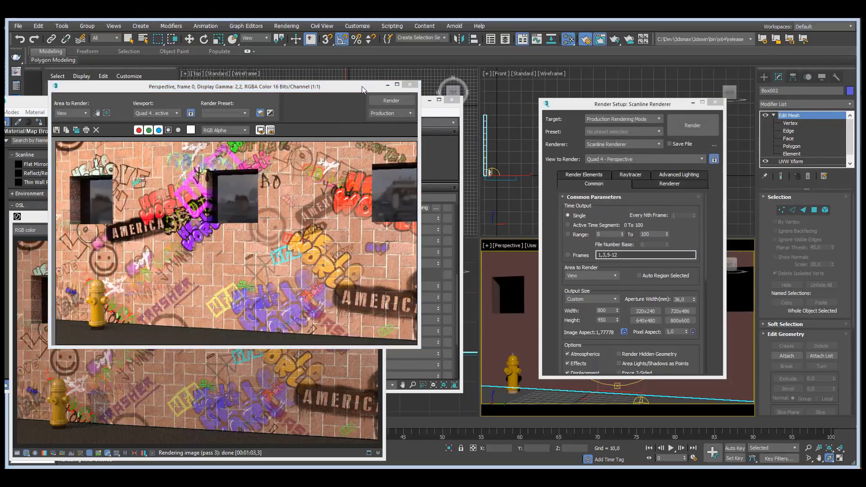
pyautogui.moveTo(362, 87); pyautogui.dragTo(677, 191)
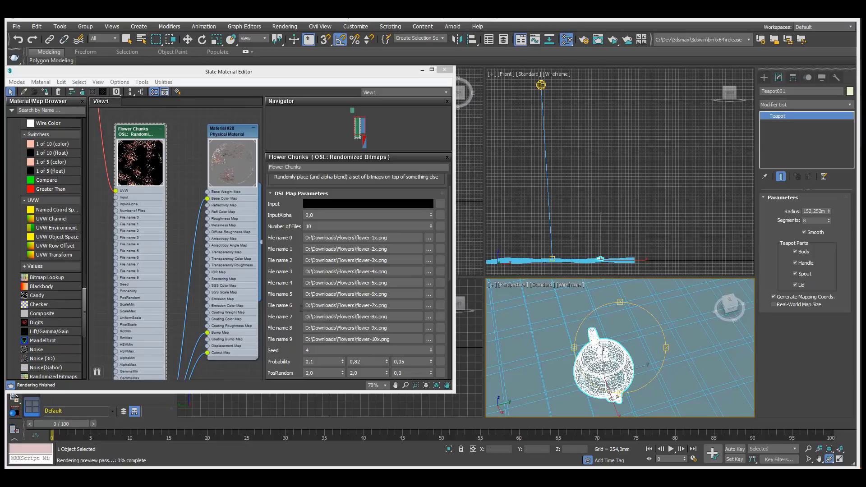
pyautogui.click(429, 238)
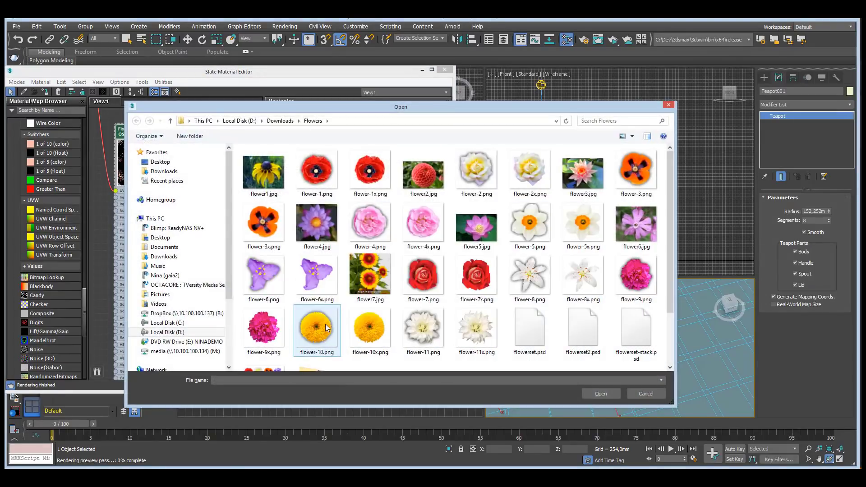
pyautogui.moveTo(671, 182)
pyautogui.mouseDown()
pyautogui.moveTo(669, 222)
pyautogui.moveTo(670, 182)
pyautogui.mouseUp()
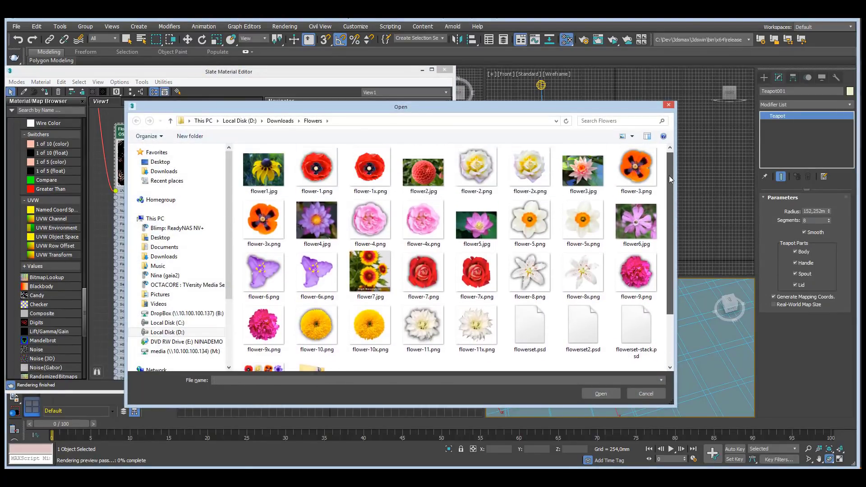
pyautogui.click(643, 394)
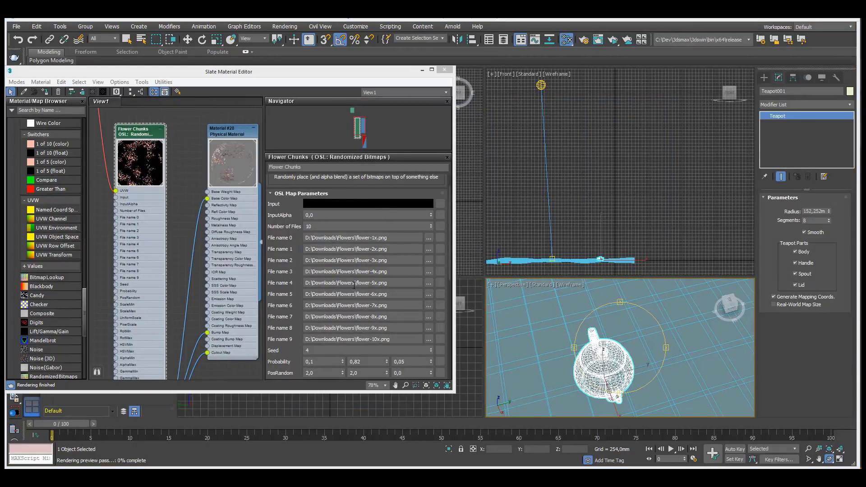
# Open a preview window of the Flower Chunks map over the Front viewport and enlarge it.
pyautogui.rightClick(146, 164)
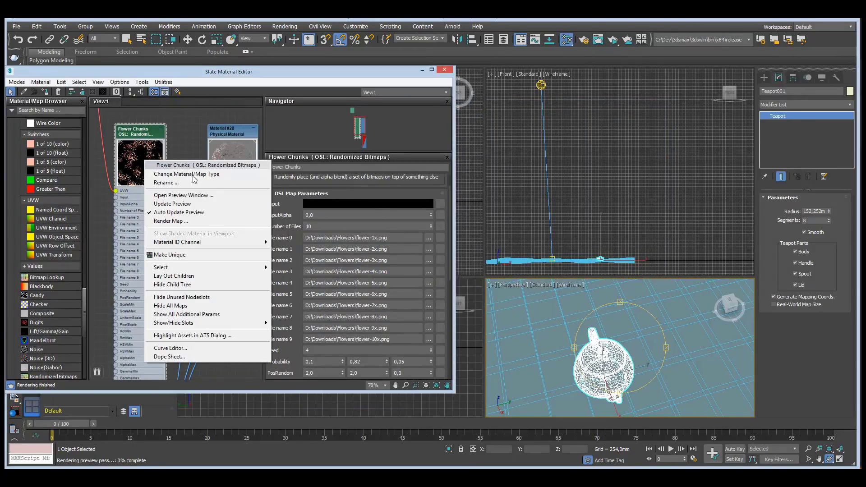
pyautogui.click(201, 196)
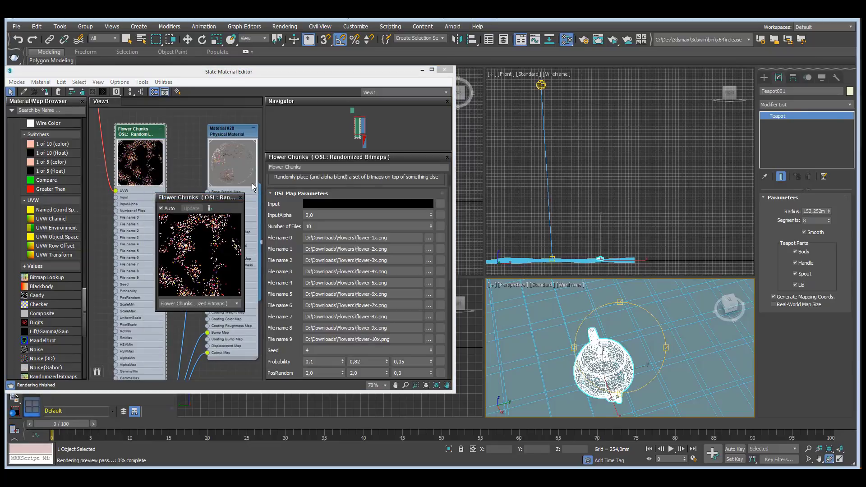
pyautogui.moveTo(206, 199); pyautogui.dragTo(575, 91)
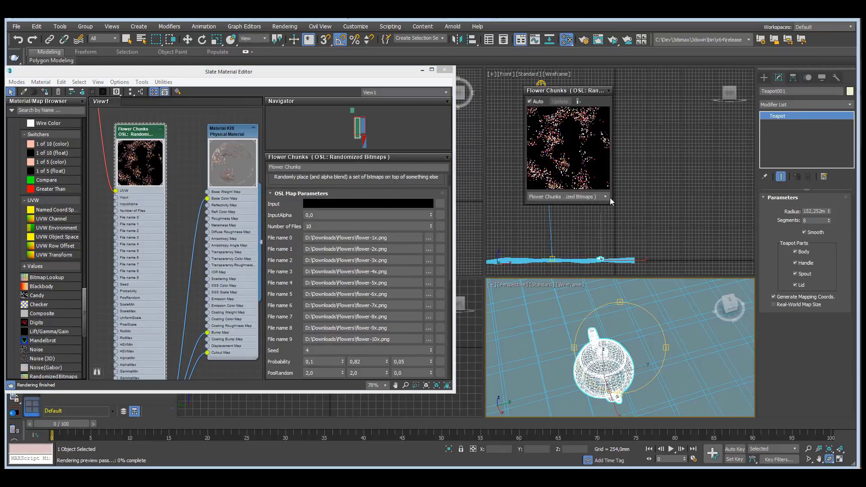
pyautogui.moveTo(612, 204); pyautogui.dragTo(798, 410)
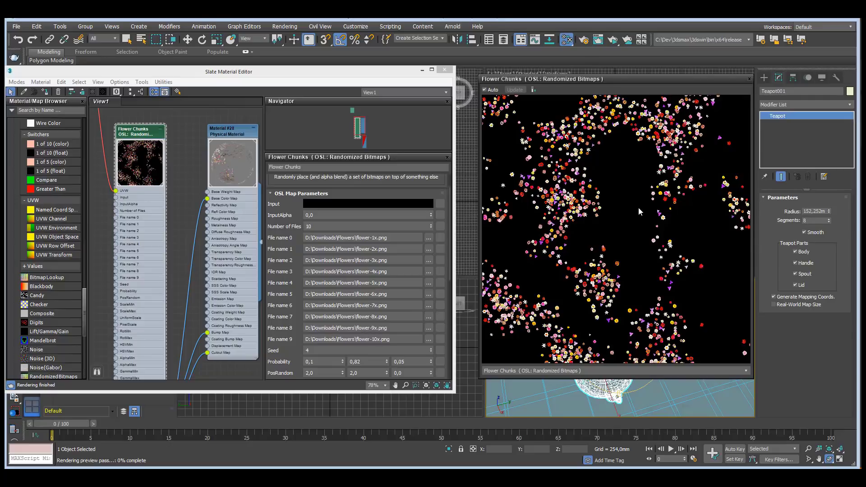
pyautogui.scroll(-5, 306, 333)
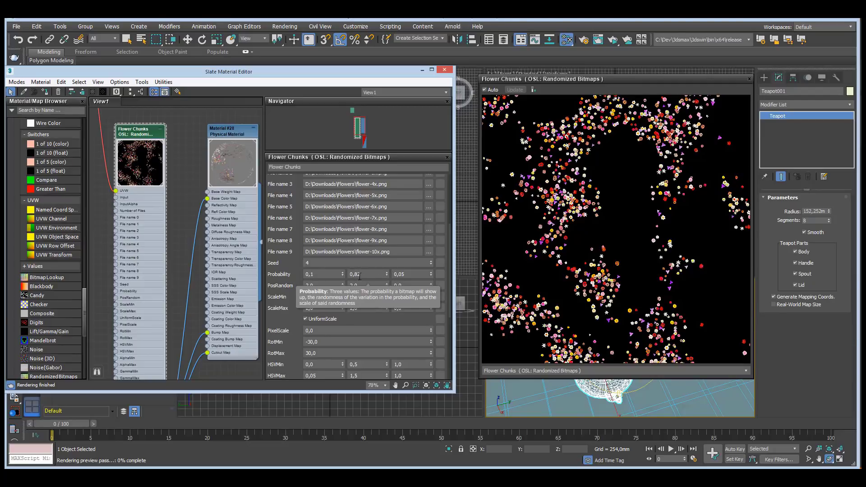
# Test the third Probability value up to 0,190, then bring it back down to 0,03.
pyautogui.click(409, 274)
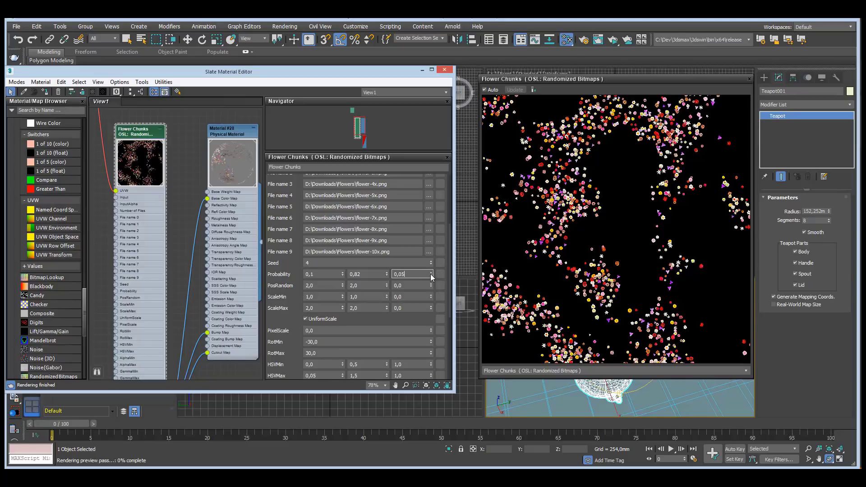
pyautogui.click(431, 272)
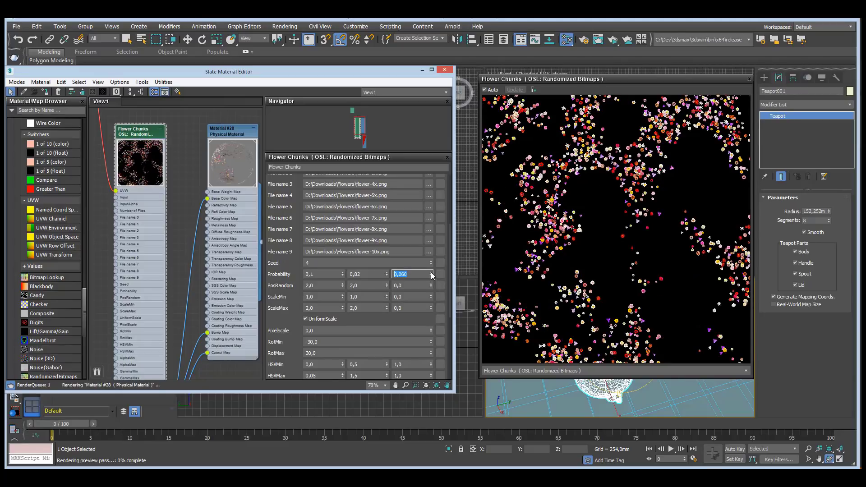
pyautogui.click(432, 273)
pyautogui.click(431, 272)
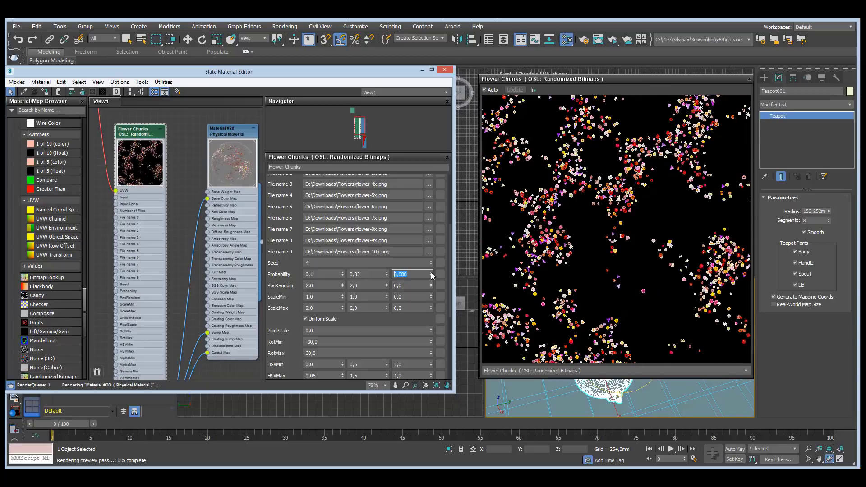
pyautogui.click(432, 272)
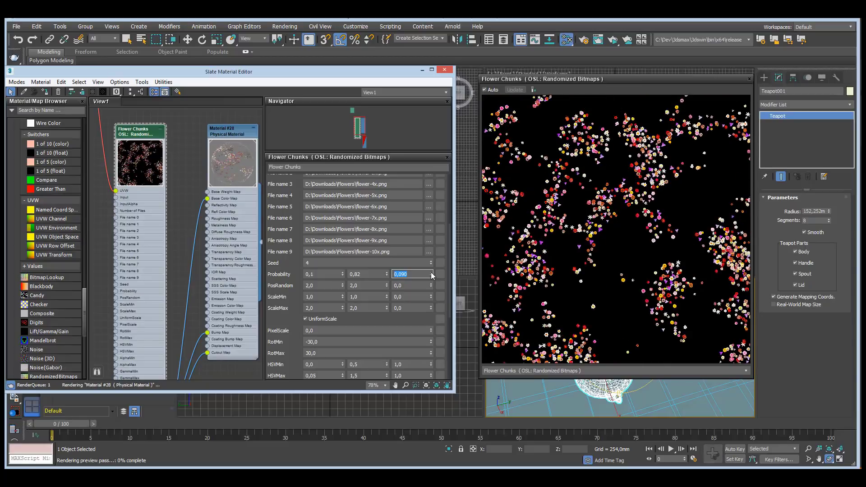
pyautogui.click(431, 272)
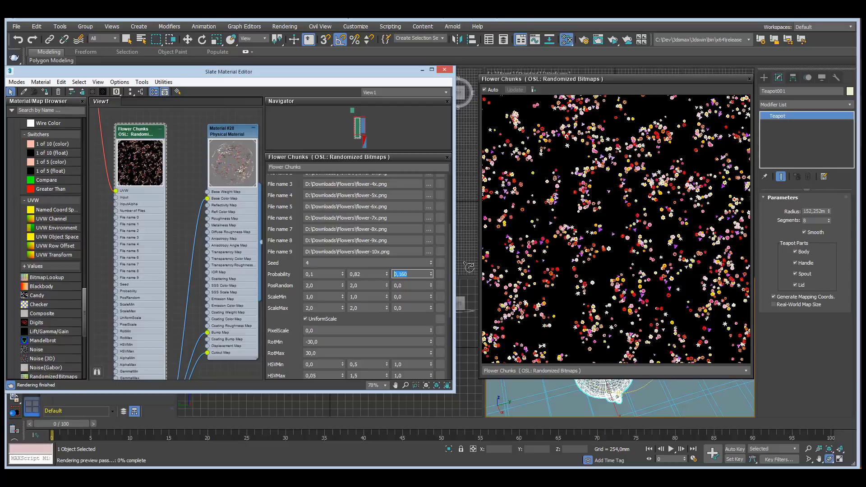
pyautogui.click(432, 272)
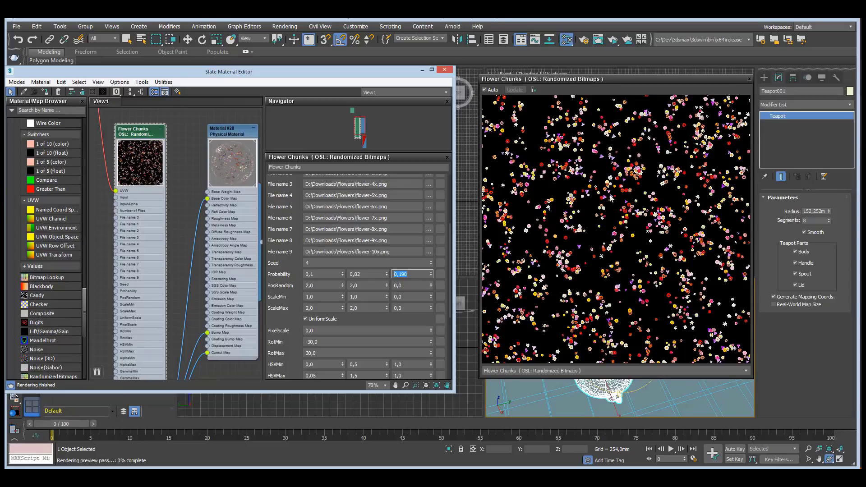
pyautogui.click(431, 276)
pyautogui.click(431, 276)
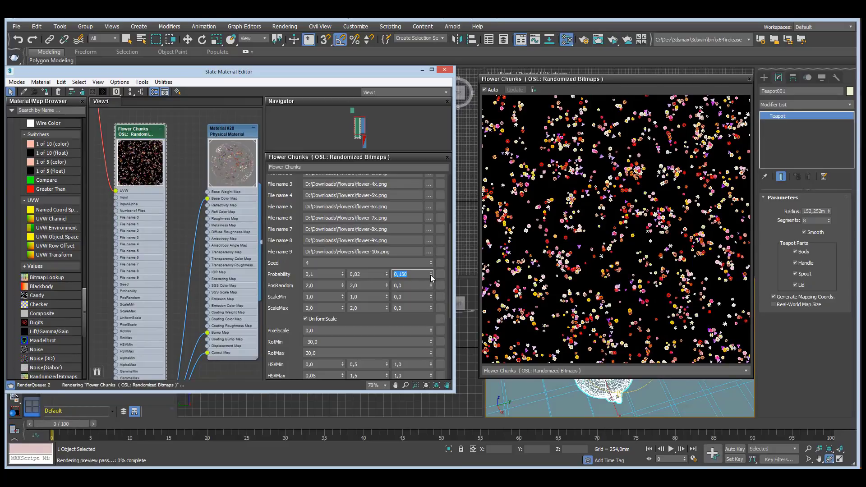
pyautogui.click(431, 276)
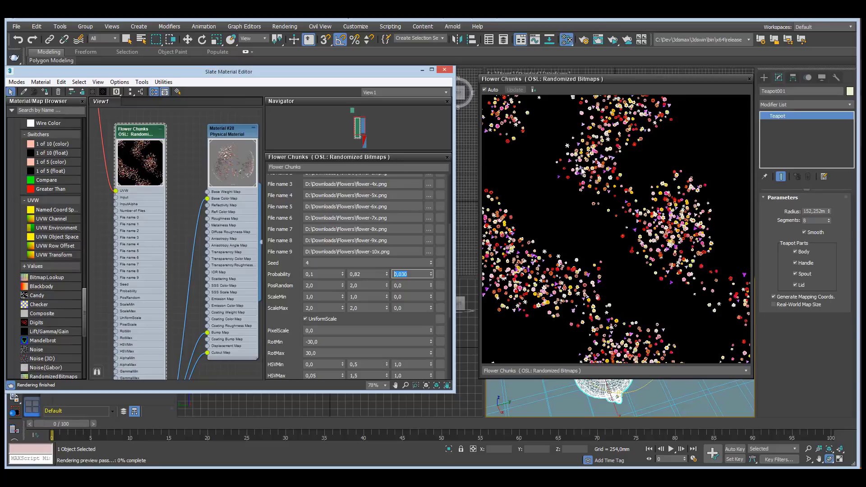
# Drag the second Probability value down to zero.
pyautogui.click(387, 276)
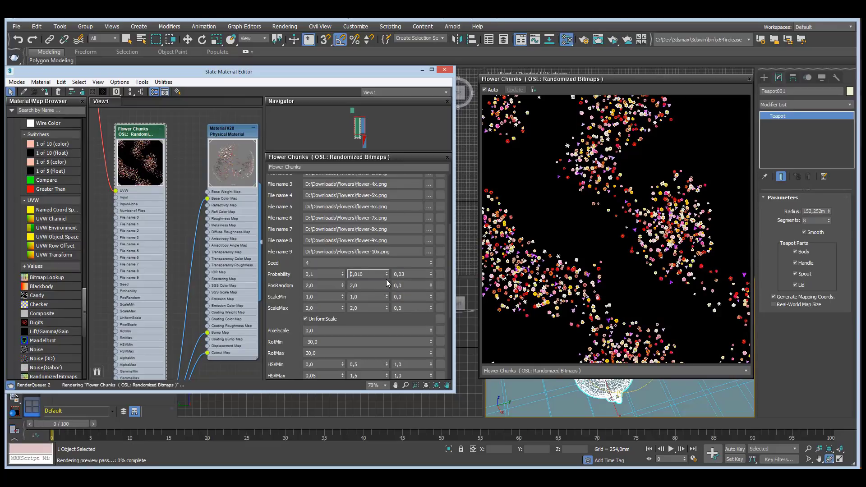
pyautogui.moveTo(386, 275); pyautogui.dragTo(388, 286)
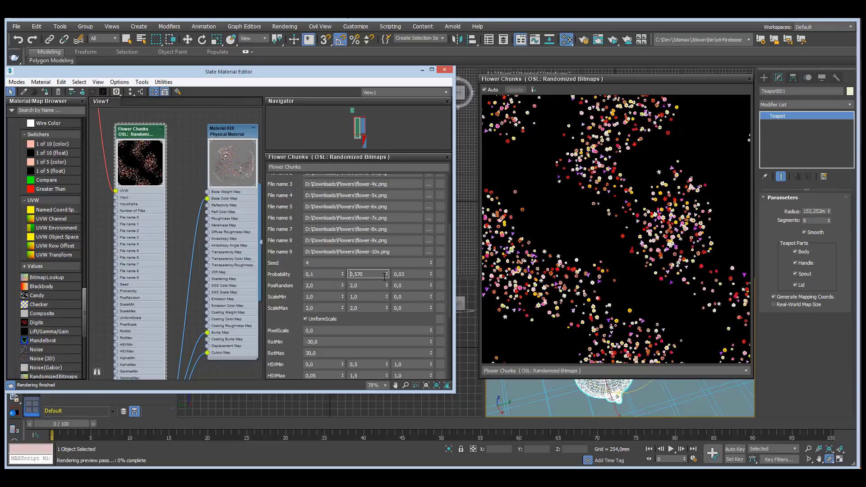
pyautogui.moveTo(387, 277); pyautogui.dragTo(387, 285)
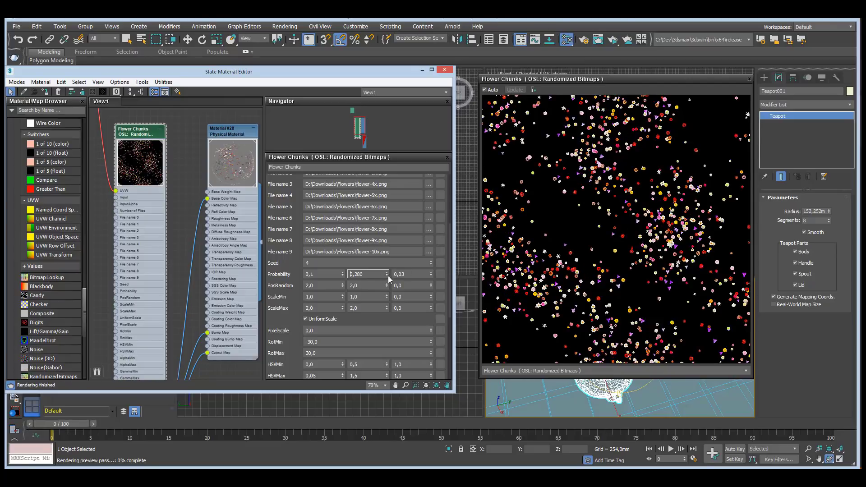
pyautogui.moveTo(387, 276); pyautogui.dragTo(387, 299)
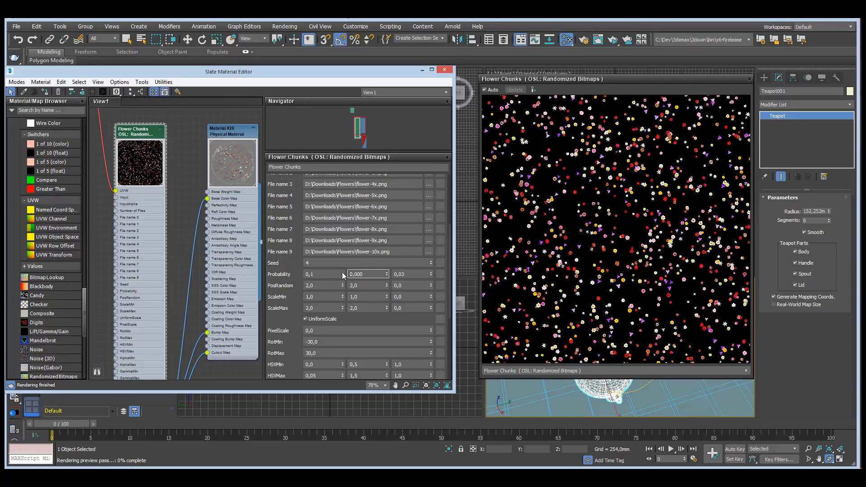
# Try new first and second Probability values, settling the first at 0,0 and the second at 0,5.
pyautogui.moveTo(342, 274); pyautogui.dragTo(344, 259)
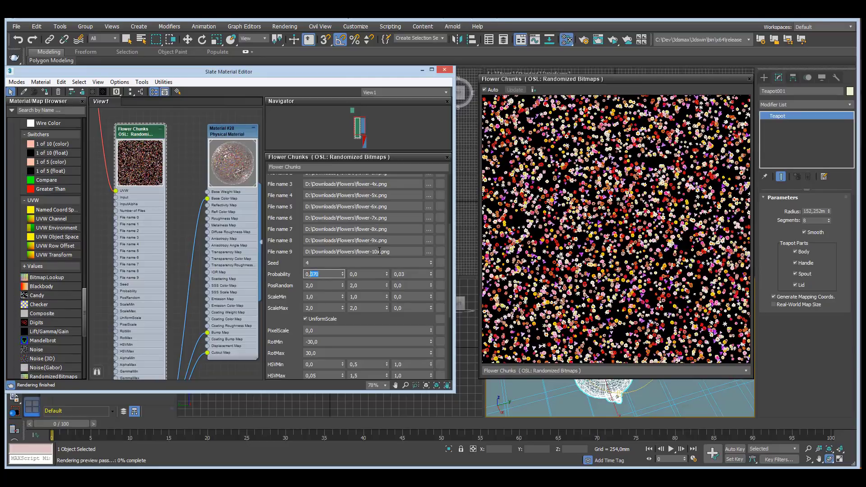
pyautogui.press('Tab')
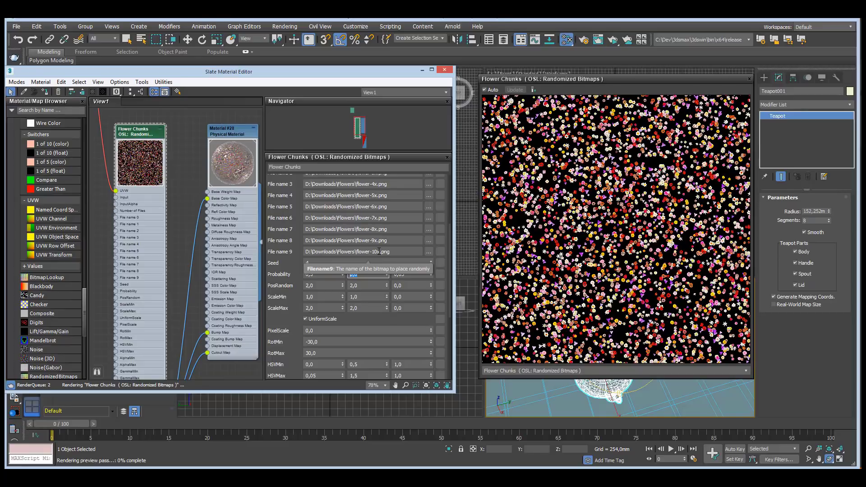
pyautogui.write('0,')
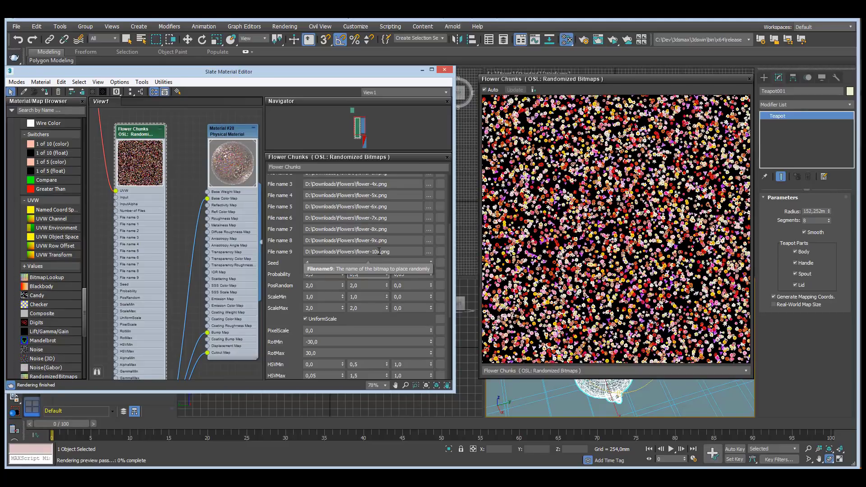
pyautogui.press('Tab')
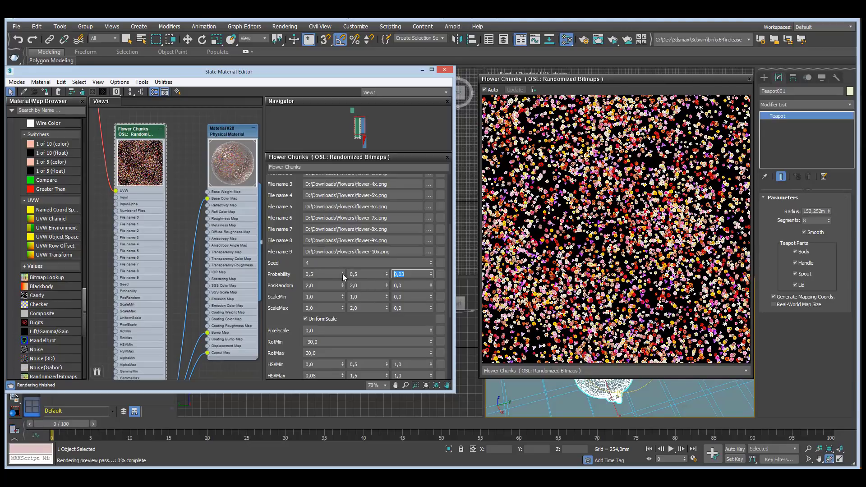
pyautogui.moveTo(342, 275); pyautogui.dragTo(331, 280)
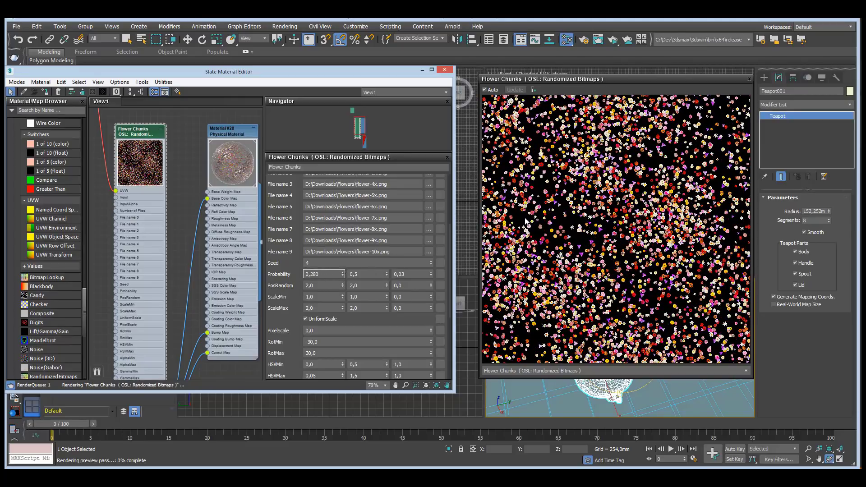
pyautogui.click(343, 275)
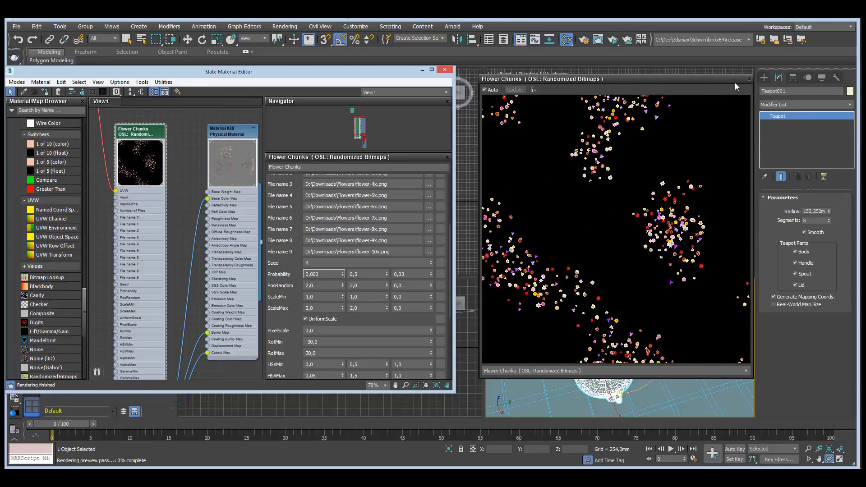
# Close the map preview and start an ActiveShade render, orbiting to a top-down meadow view.
pyautogui.click(750, 79)
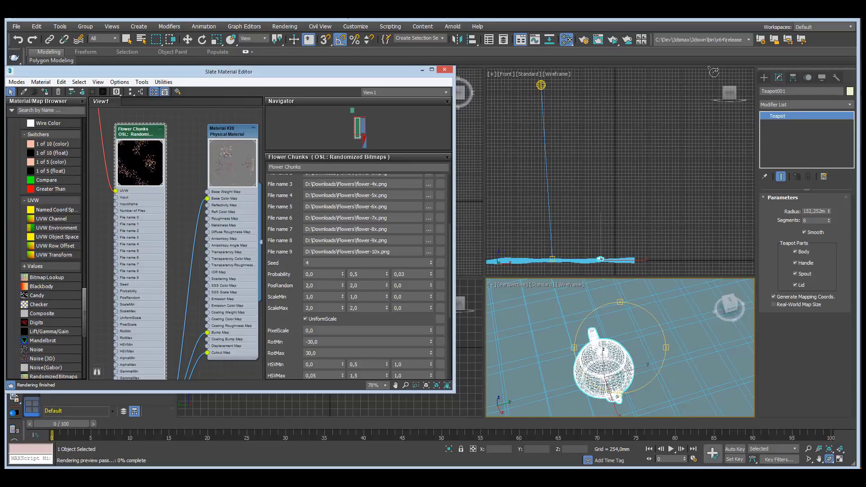
pyautogui.click(626, 41)
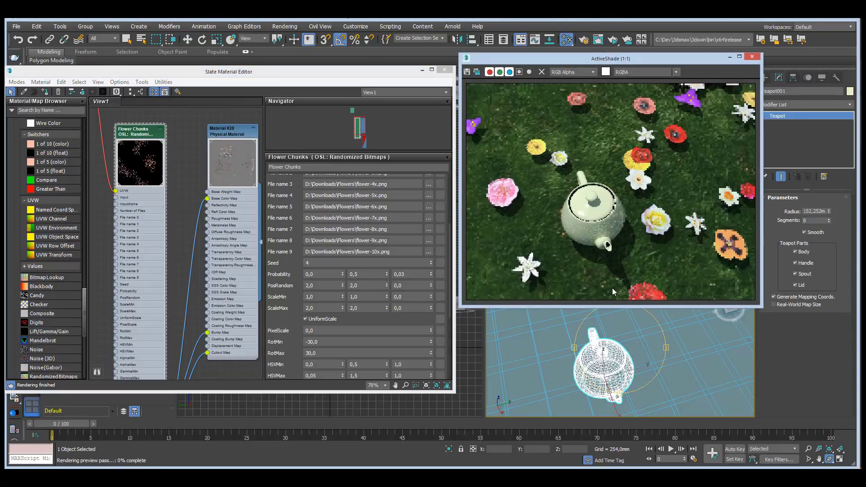
pyautogui.moveTo(637, 336)
pyautogui.mouseDown()
pyautogui.moveTo(646, 340)
pyautogui.moveTo(626, 341)
pyautogui.moveTo(615, 355)
pyautogui.moveTo(638, 352)
pyautogui.mouseUp()
pyautogui.scroll(5, 637, 352)
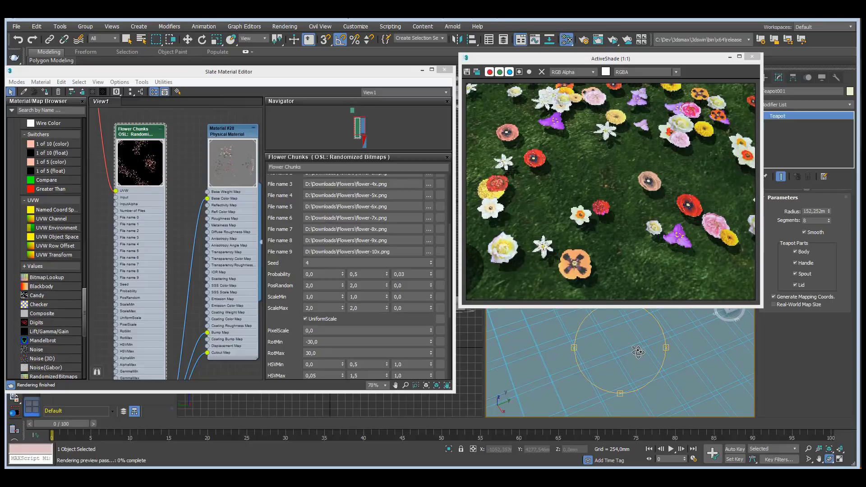
pyautogui.moveTo(635, 349); pyautogui.dragTo(624, 329)
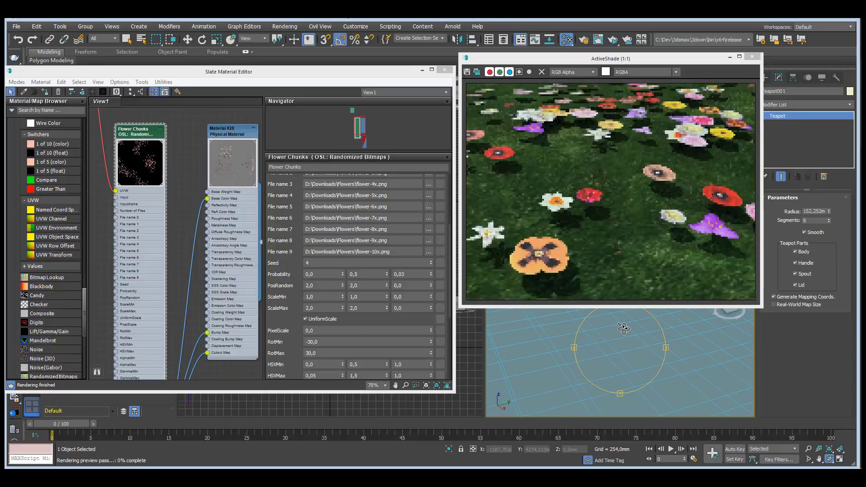
pyautogui.moveTo(624, 328); pyautogui.dragTo(625, 361)
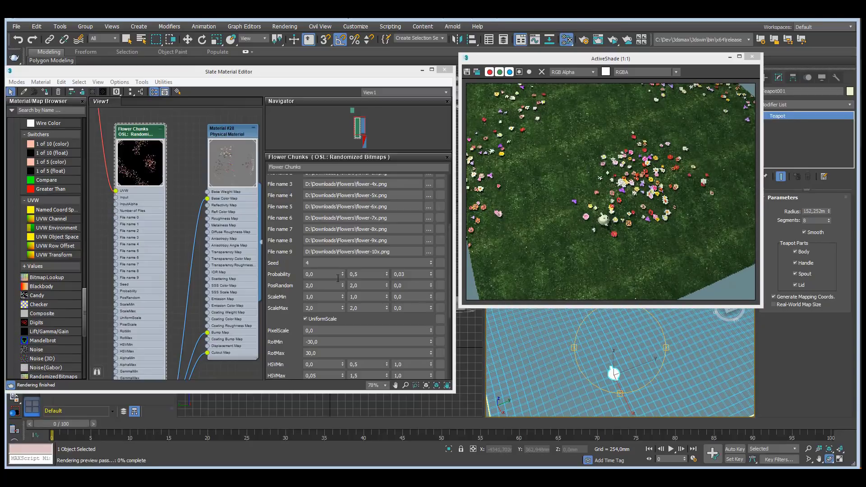
# Raise the Seed to 8 to reshuffle the flowers.
pyautogui.click(431, 261)
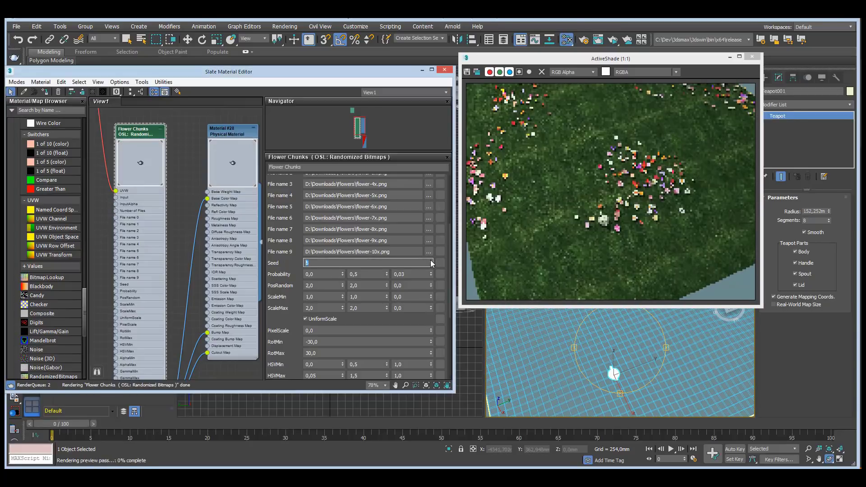
pyautogui.click(431, 260)
pyautogui.click(431, 261)
pyautogui.click(431, 261)
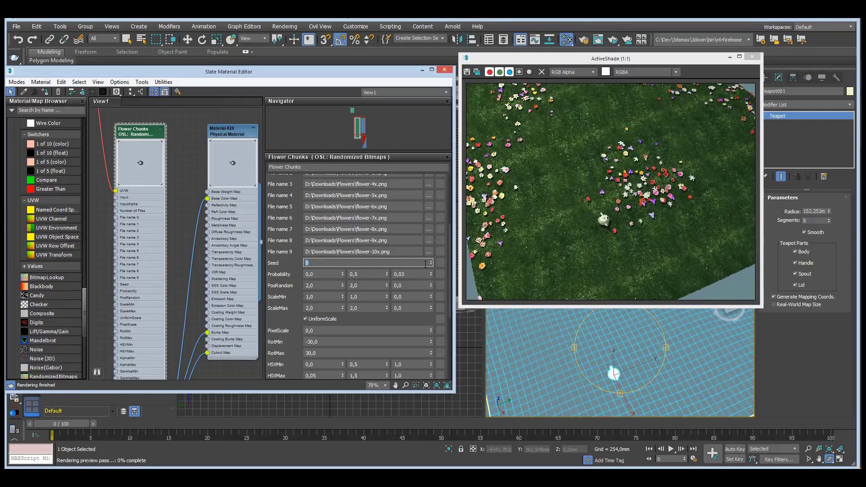
# Set the Probability values to 0,09, 0,66 and 0,15 and frame the teapot.
pyautogui.moveTo(431, 272); pyautogui.dragTo(431, 268)
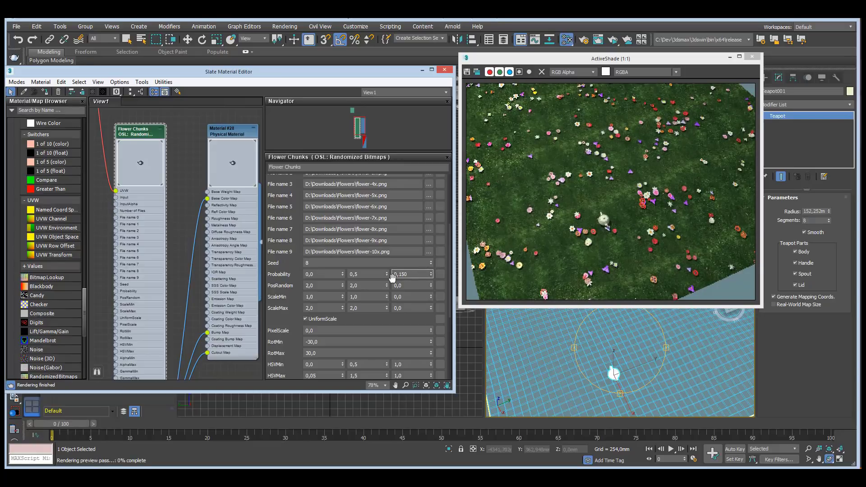
pyautogui.moveTo(387, 274); pyautogui.dragTo(391, 259)
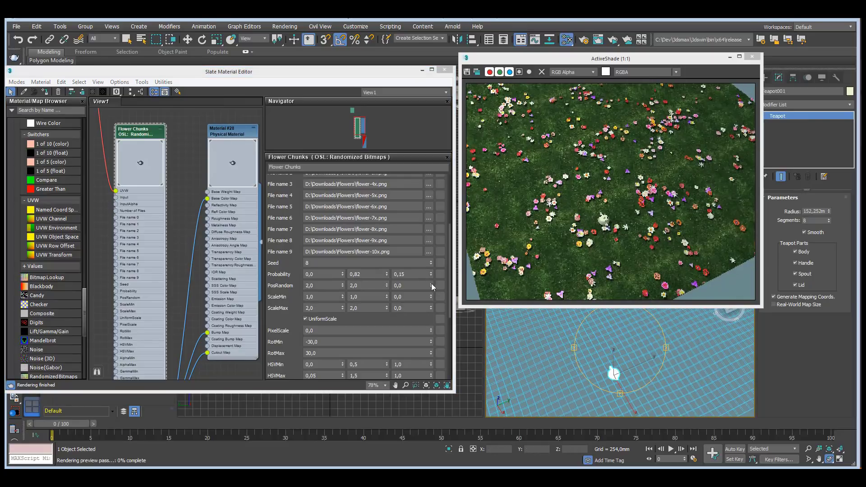
pyautogui.rightClick(387, 274)
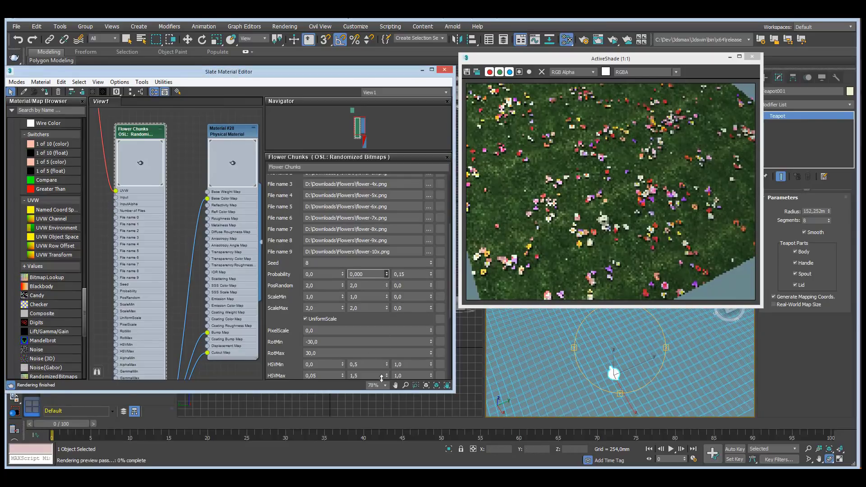
pyautogui.moveTo(342, 273); pyautogui.dragTo(343, 271)
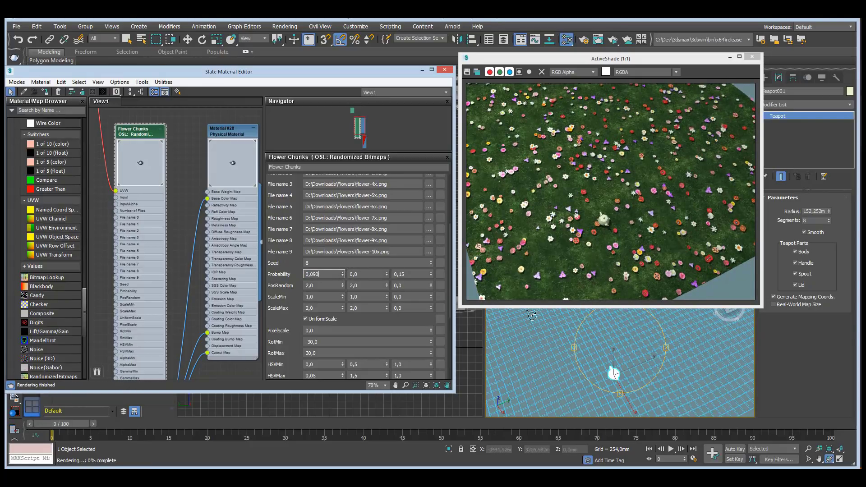
pyautogui.moveTo(388, 267); pyautogui.dragTo(389, 240)
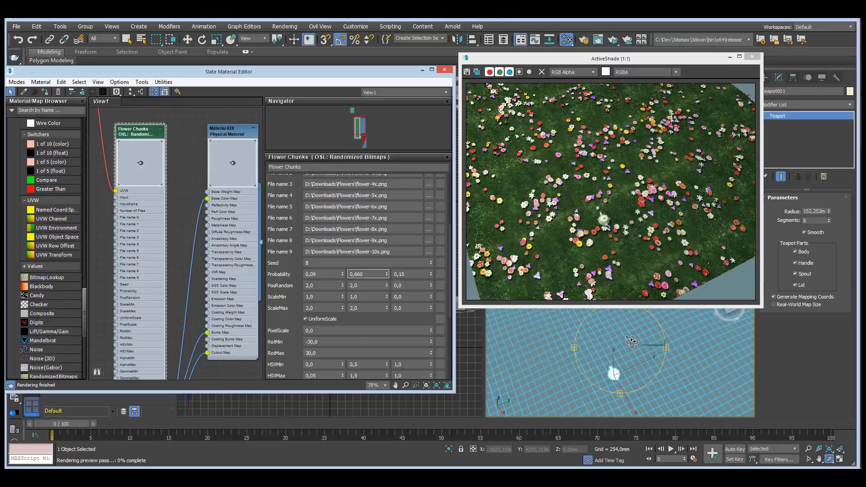
pyautogui.scroll(4, 616, 341)
pyautogui.scroll(5, 612, 339)
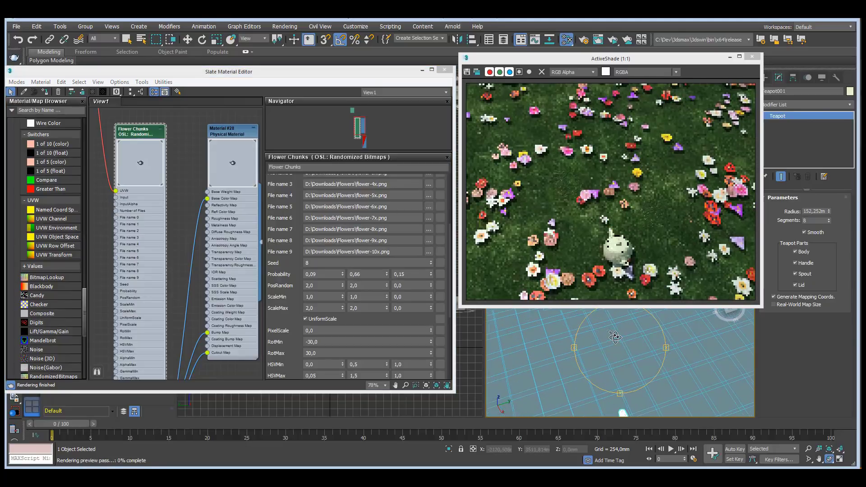
pyautogui.moveTo(622, 319); pyautogui.dragTo(667, 360)
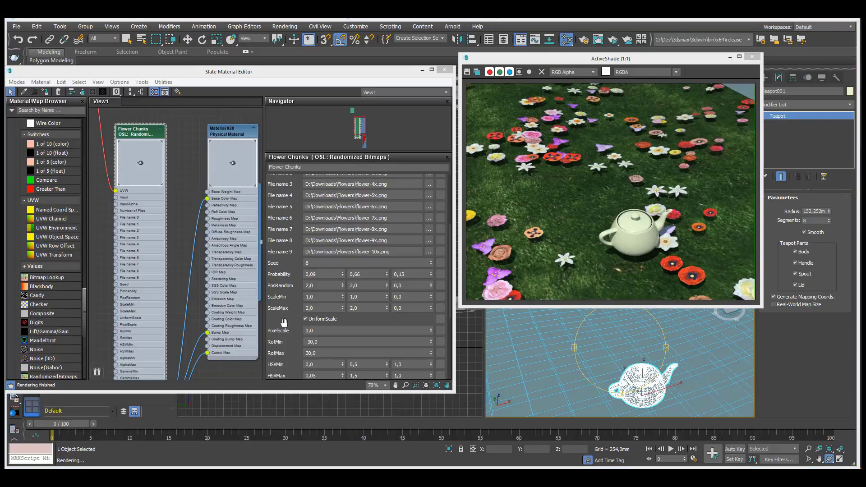
# Widen the flowers' random hue range, set ScaleMax to 3,0 and turn off uniform scaling.
pyautogui.scroll(-3, 330, 340)
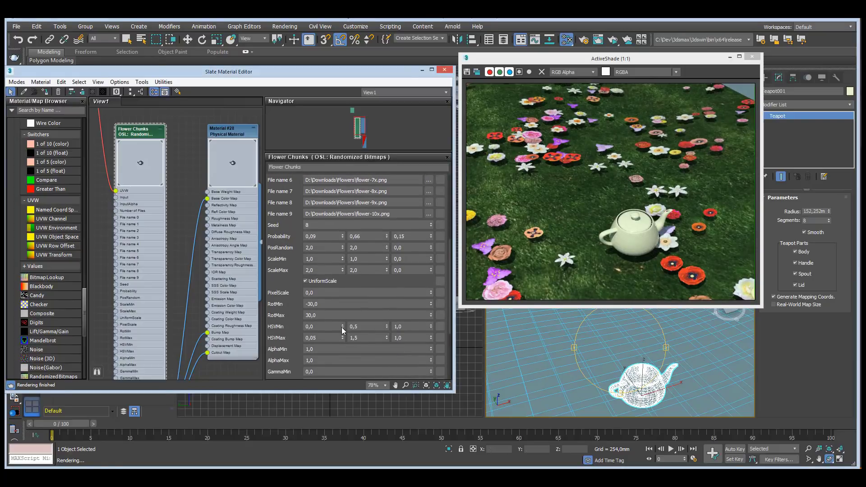
pyautogui.moveTo(343, 331); pyautogui.dragTo(387, 316)
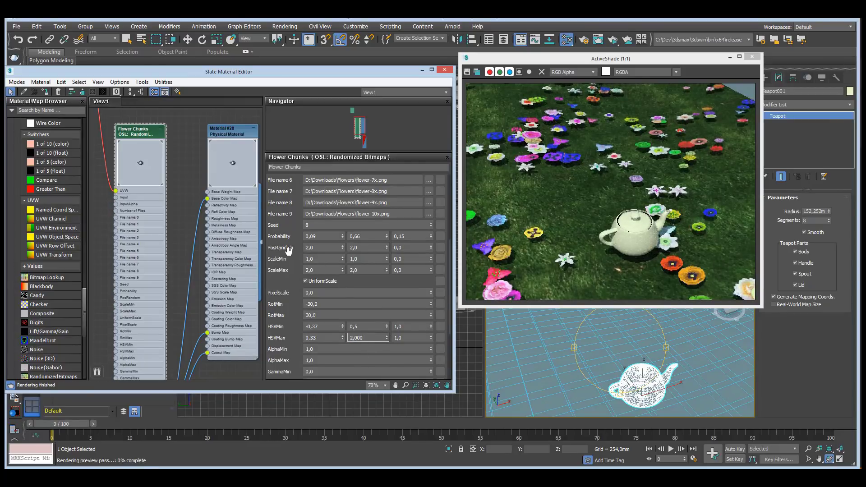
pyautogui.scroll(1, 287, 250)
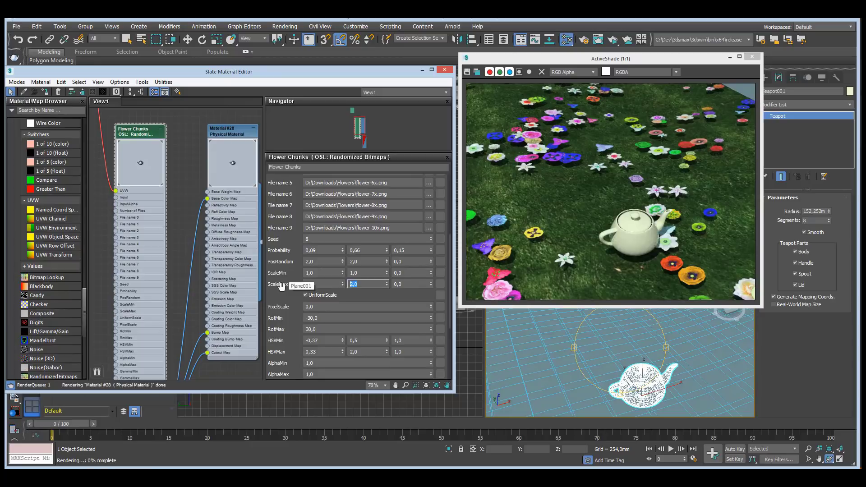
pyautogui.write('3')
pyautogui.press('Tab')
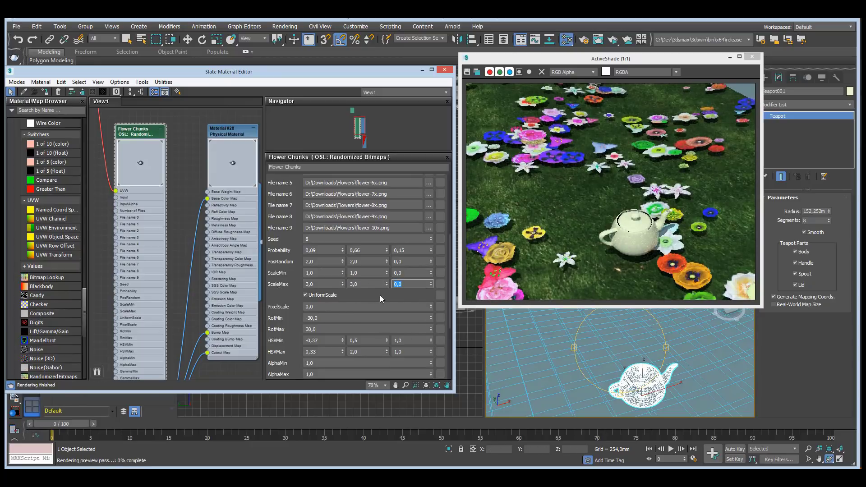
pyautogui.click(327, 296)
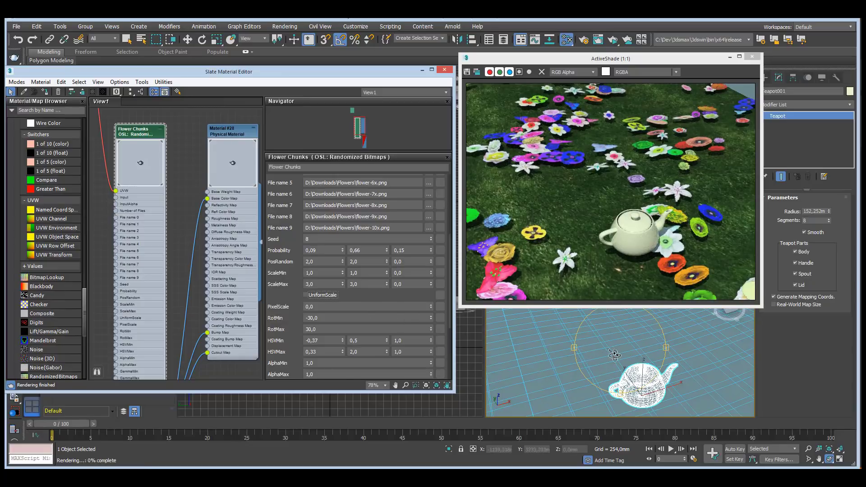
# Set the first Probability value in Flower Chunks to 1.
pyautogui.moveTo(615, 355)
pyautogui.mouseDown()
pyautogui.moveTo(607, 345)
pyautogui.moveTo(609, 355)
pyautogui.mouseUp()
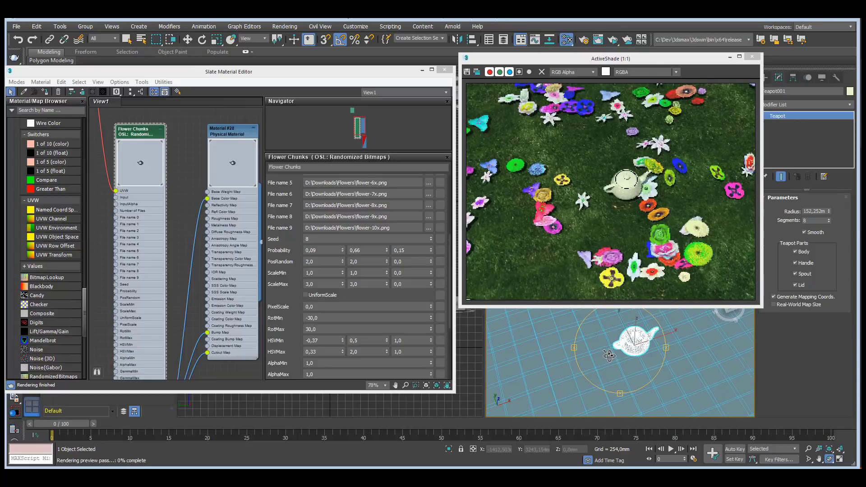
pyautogui.scroll(-3, 609, 356)
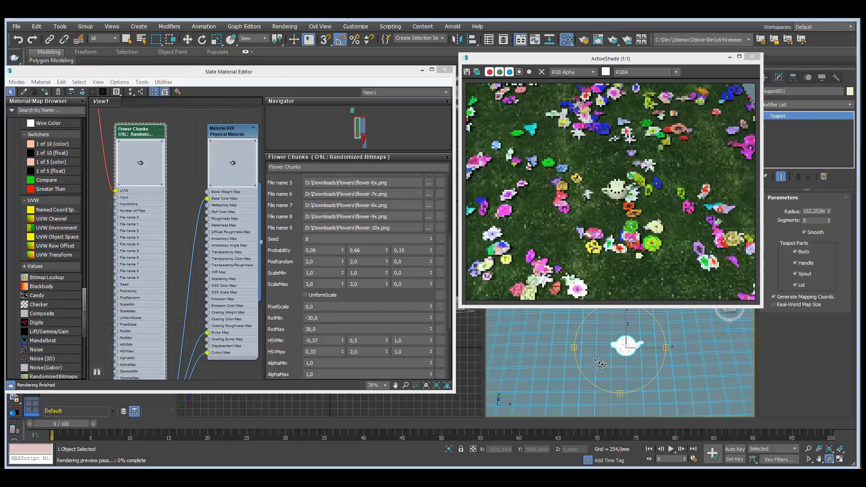
pyautogui.doubleClick(323, 251)
pyautogui.write('1')
pyautogui.press('Return')
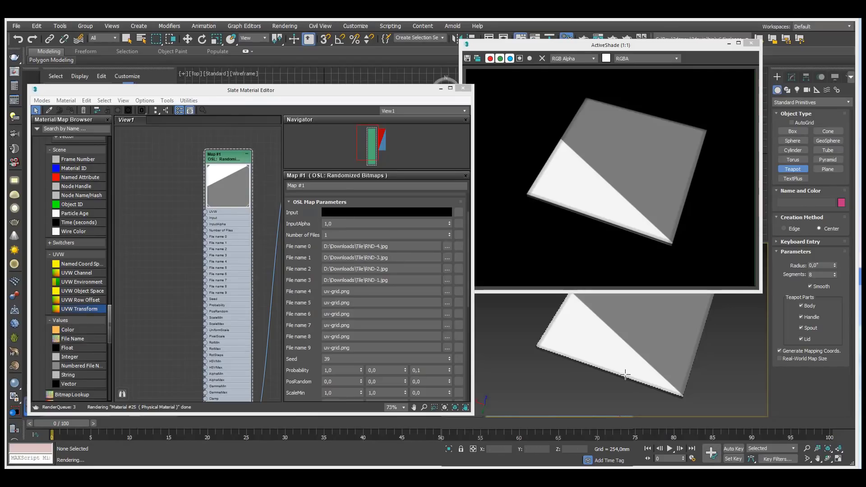
# Add a UVW Transform map and wire it into Map #1's UVW input.
pyautogui.keyDown('alt'); pyautogui.moveTo(625, 373); pyautogui.dragTo(637, 361, button='middle'); pyautogui.keyUp('alt')
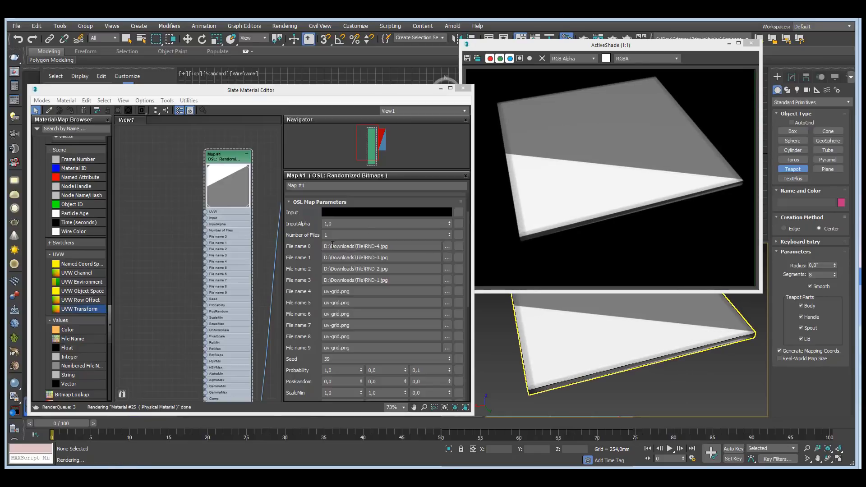
pyautogui.keyDown('alt'); pyautogui.moveTo(608, 309); pyautogui.dragTo(607, 329, button='middle'); pyautogui.keyUp('alt')
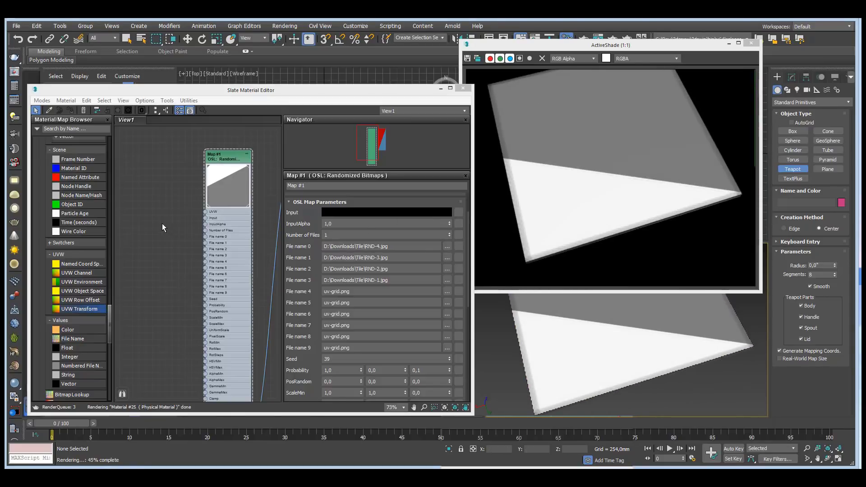
pyautogui.moveTo(109, 312); pyautogui.dragTo(109, 329)
pyautogui.moveTo(139, 167); pyautogui.dragTo(142, 153)
pyautogui.moveTo(199, 207); pyautogui.dragTo(205, 212)
# Set the UVW Transform Tiling to 6 by 6.
pyautogui.doubleClick(145, 154)
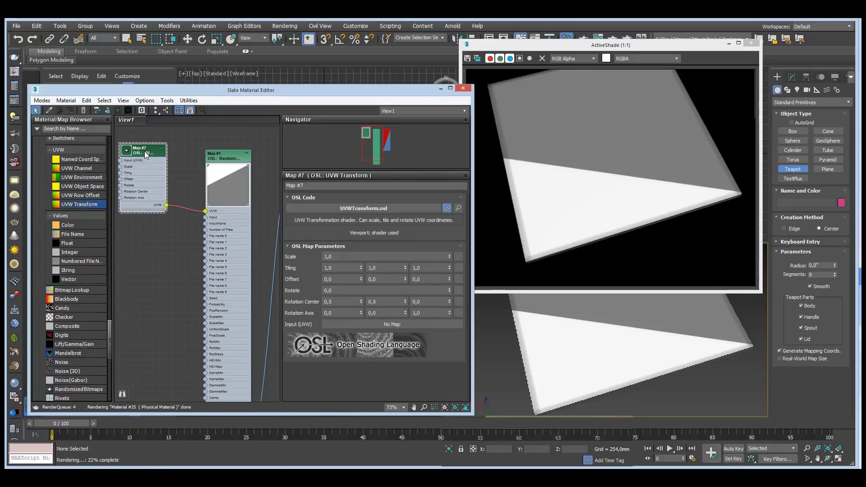
pyautogui.doubleClick(356, 268)
pyautogui.write('6')
pyautogui.press('Tab')
pyautogui.write('6')
pyautogui.press('Tab')
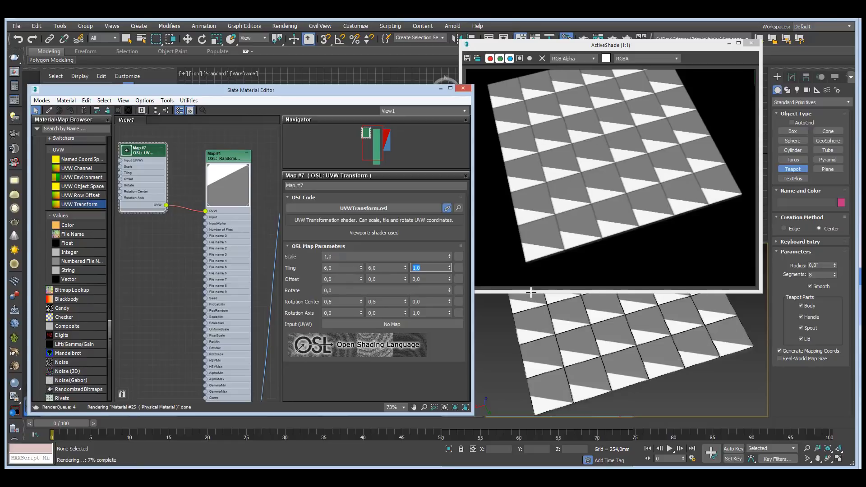
pyautogui.keyDown('alt'); pyautogui.moveTo(604, 349); pyautogui.dragTo(650, 339, button='middle'); pyautogui.keyUp('alt')
# In Map #1's parameters set RotMax to 90 degrees and RotSteps to 2.
pyautogui.click(225, 156)
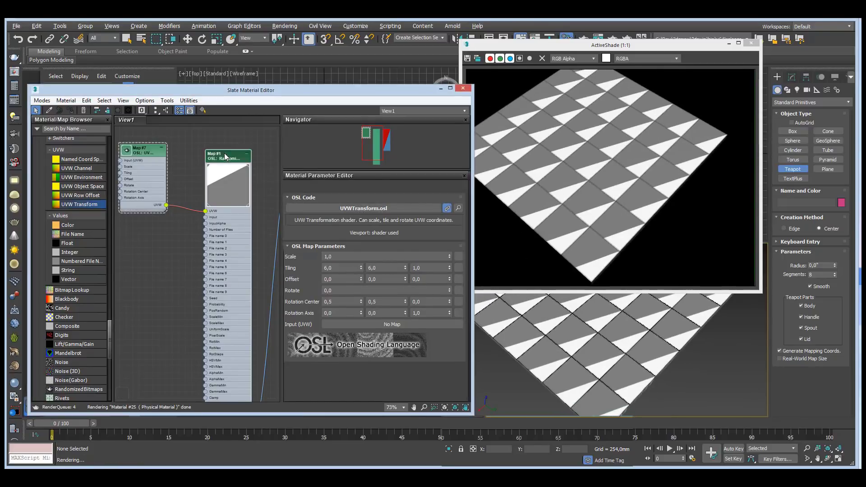
pyautogui.scroll(-5, 308, 324)
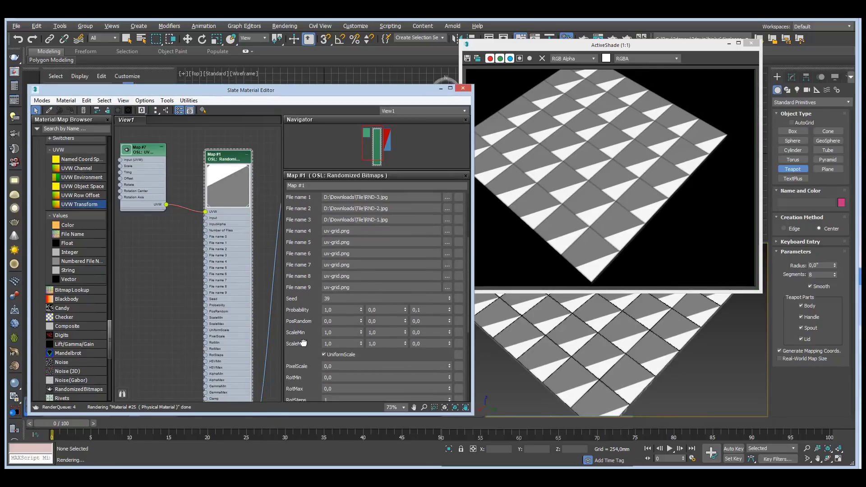
pyautogui.scroll(-2, 302, 336)
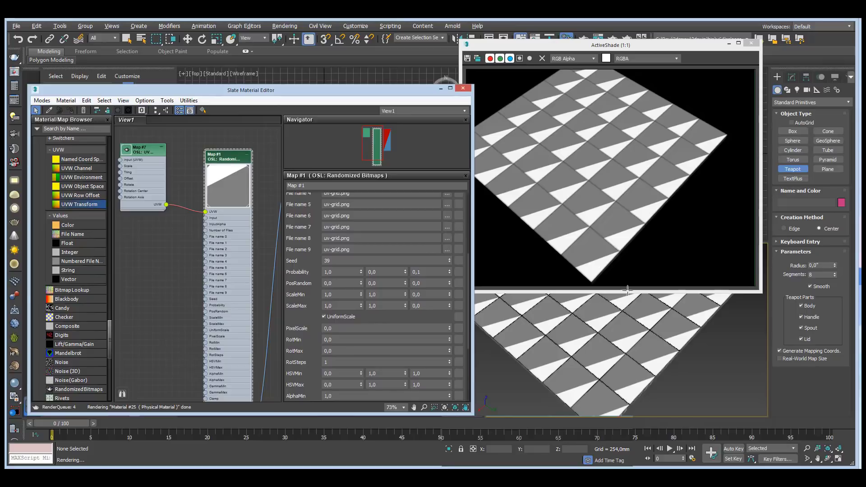
pyautogui.keyDown('alt'); pyautogui.moveTo(588, 335); pyautogui.dragTo(615, 311, button='middle'); pyautogui.keyUp('alt')
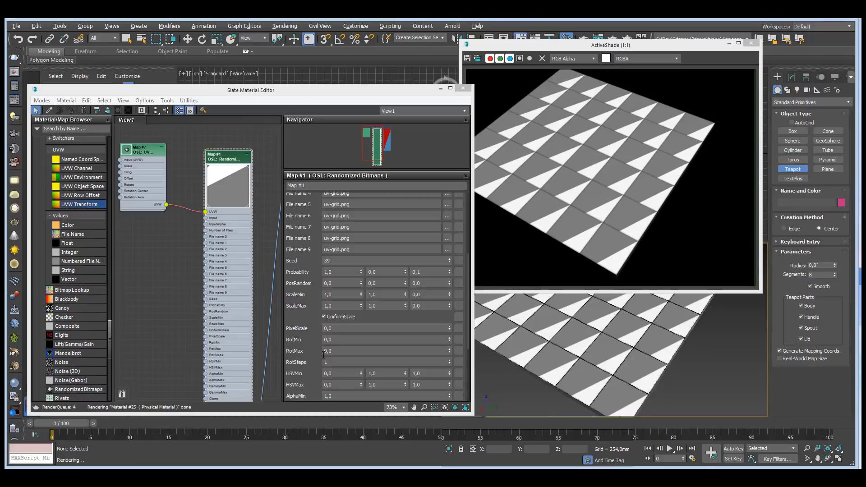
pyautogui.click(335, 351)
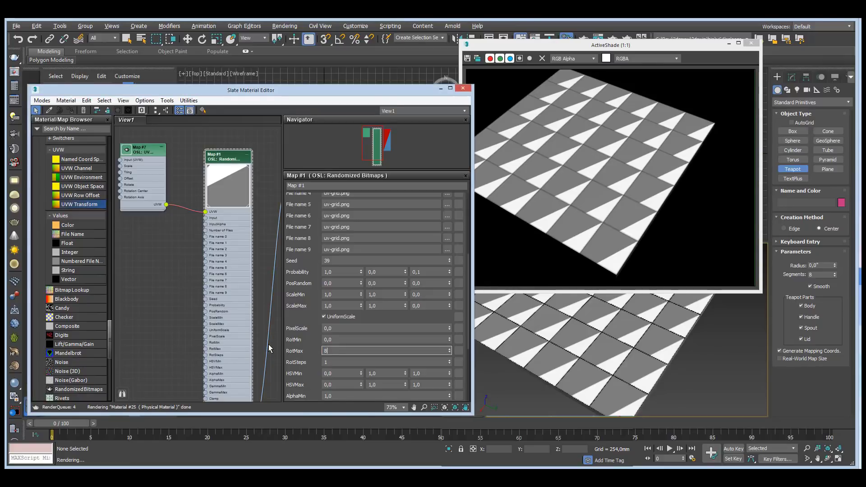
pyautogui.write('90')
pyautogui.press('Return')
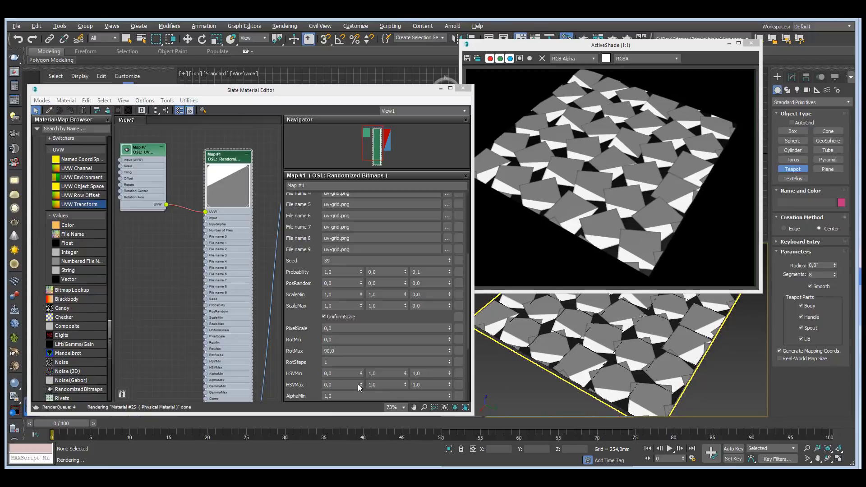
pyautogui.scroll(-3, 304, 373)
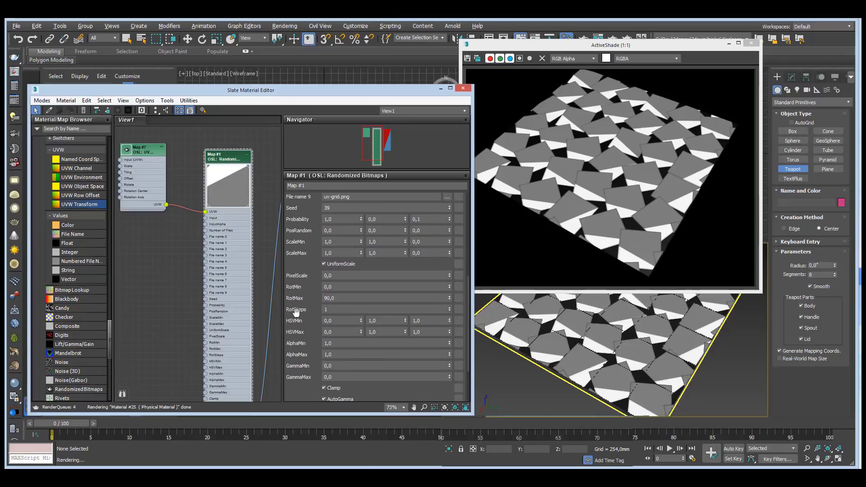
pyautogui.moveTo(344, 308)
pyautogui.click(450, 308)
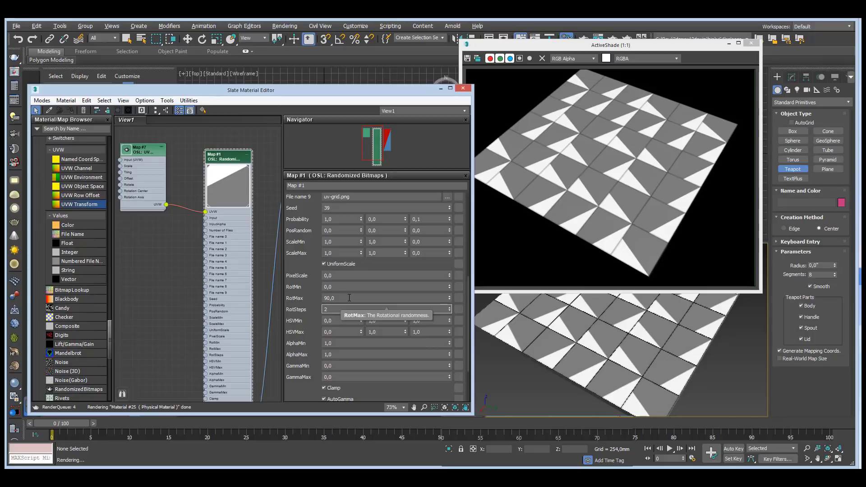
# Change to RotMax 360 with 4 RotSteps, then lower RotMax to 270.
pyautogui.moveTo(350, 298); pyautogui.dragTo(318, 297)
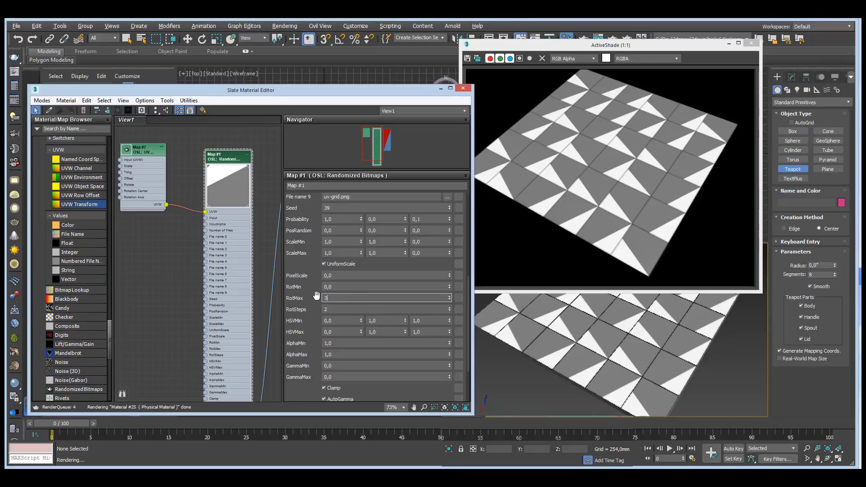
pyautogui.write('37')
pyautogui.press('BackSpace')
pyautogui.write('60')
pyautogui.press('Return')
pyautogui.doubleClick(327, 309)
pyautogui.write('4')
pyautogui.press('Return')
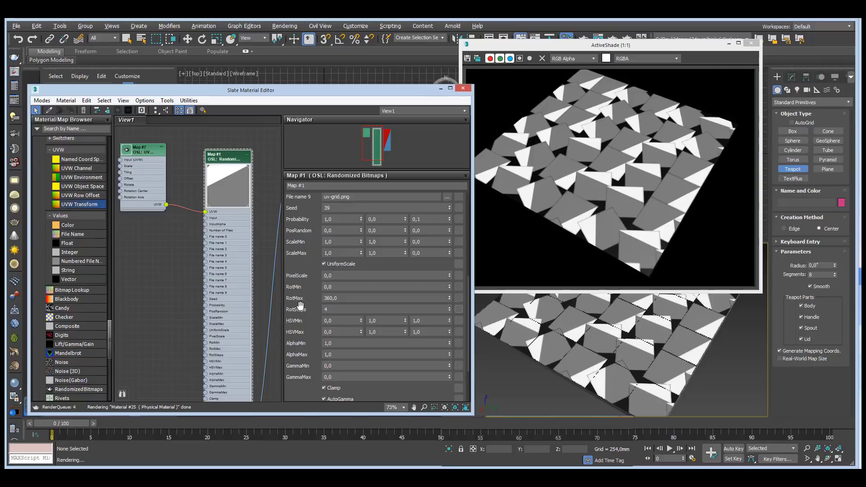
pyautogui.click(347, 298)
pyautogui.write('270')
pyautogui.press('Return')
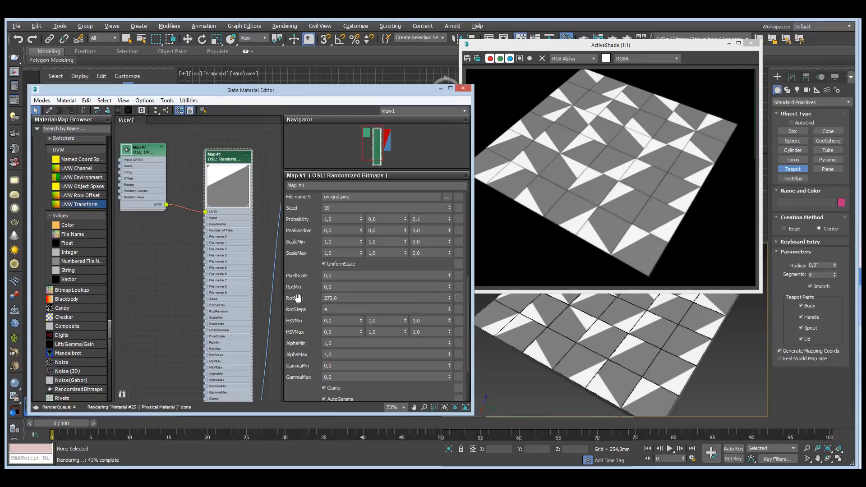
# Increase Number of Files to 4 and inspect the tiled plane.
pyautogui.moveTo(296, 229); pyautogui.dragTo(290, 324)
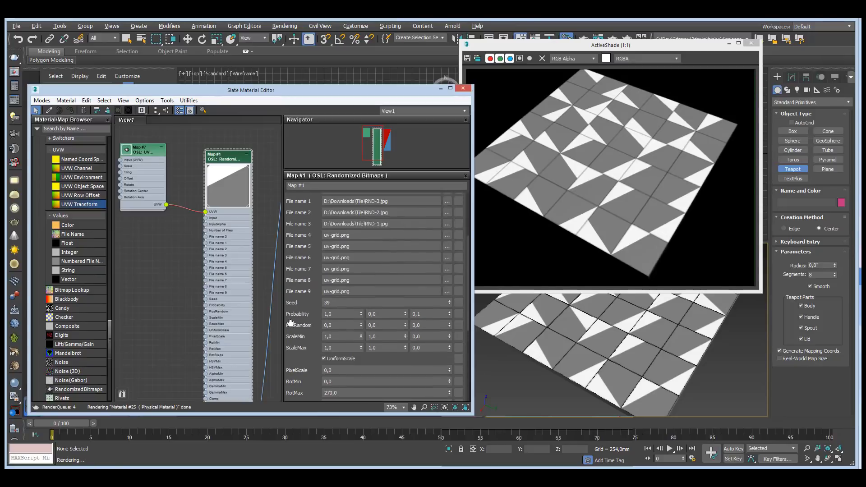
pyautogui.scroll(2, 294, 246)
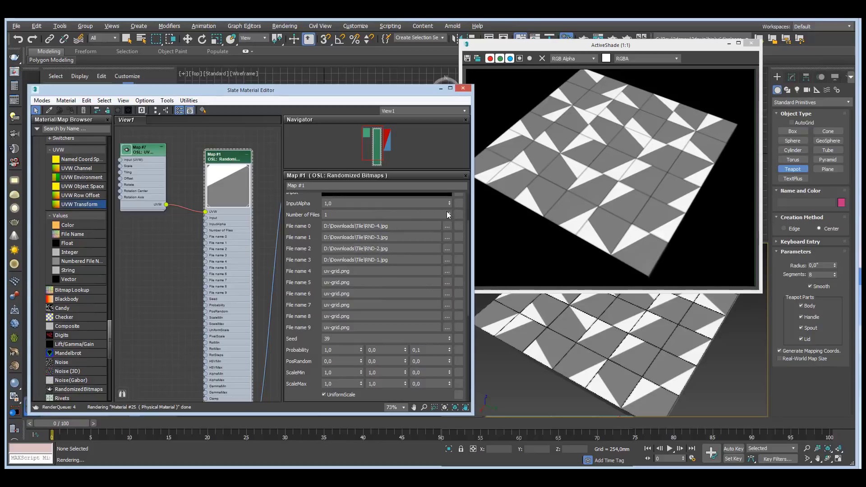
pyautogui.click(449, 213)
pyautogui.click(449, 213)
pyautogui.click(449, 213)
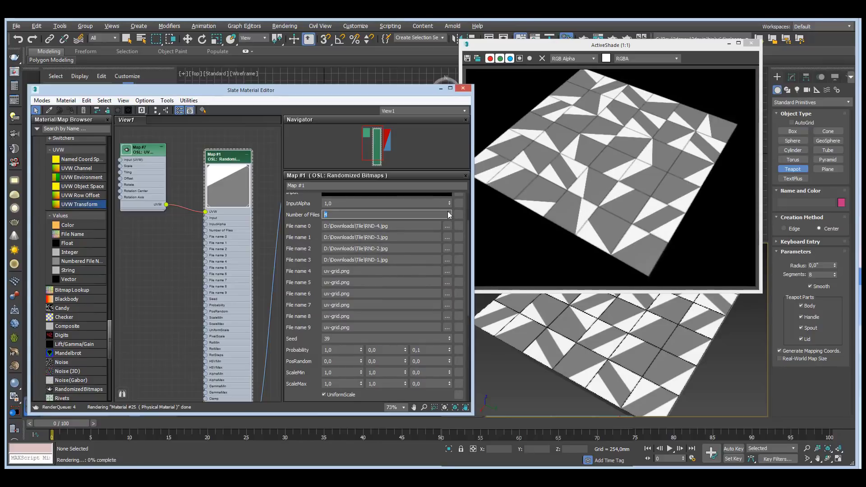
pyautogui.click(612, 324)
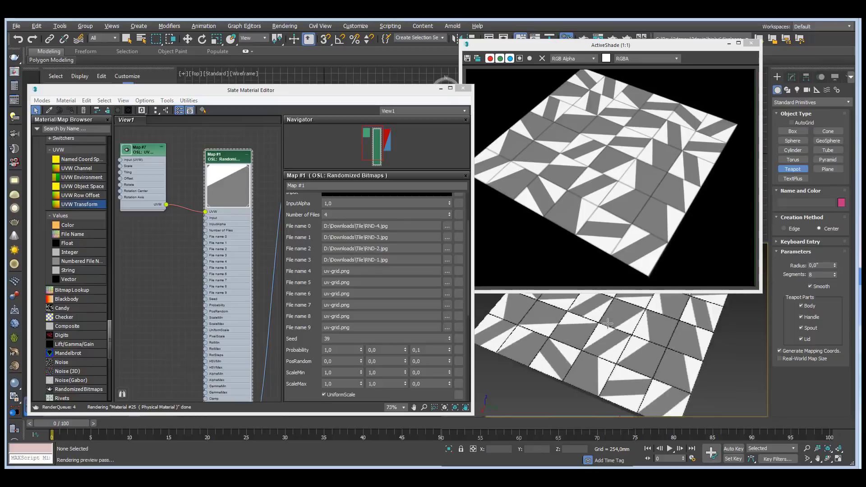
pyautogui.keyDown('alt'); pyautogui.moveTo(612, 323); pyautogui.dragTo(622, 321, button='middle'); pyautogui.keyUp('alt')
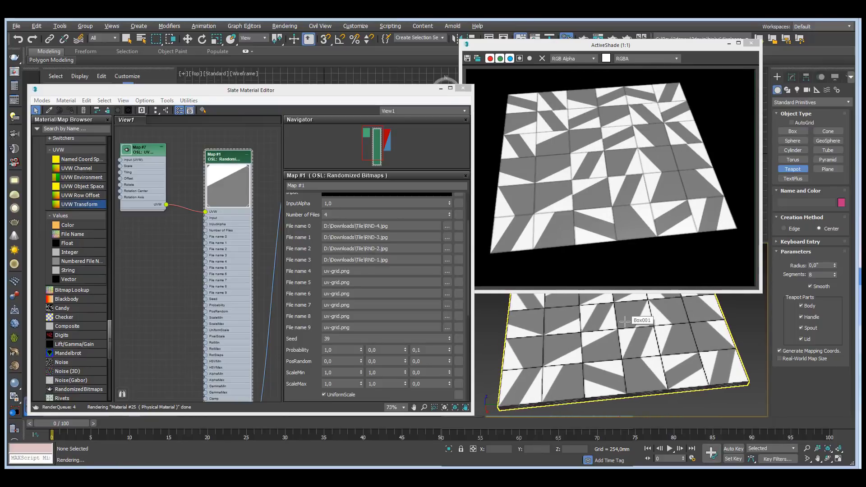
pyautogui.keyDown('alt'); pyautogui.moveTo(625, 322); pyautogui.dragTo(643, 316, button='middle'); pyautogui.keyUp('alt')
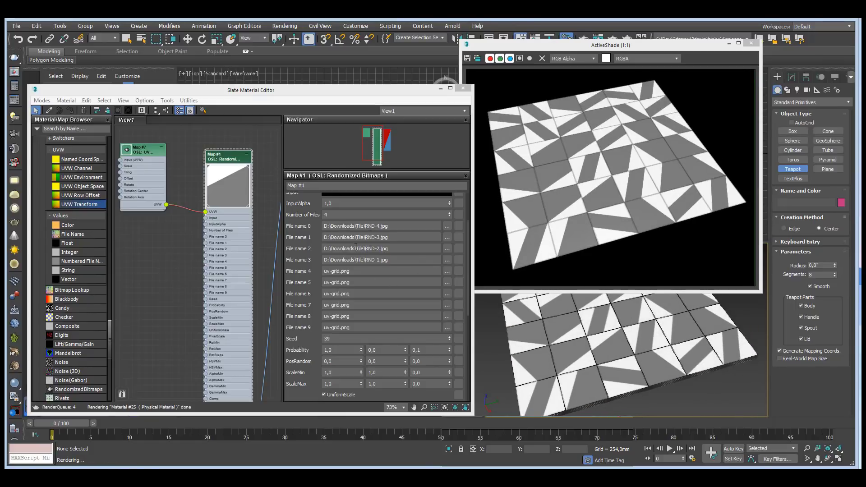
# Reset Number of Files to 1 and load arrow.jpg into File name 0.
pyautogui.rightClick(450, 215)
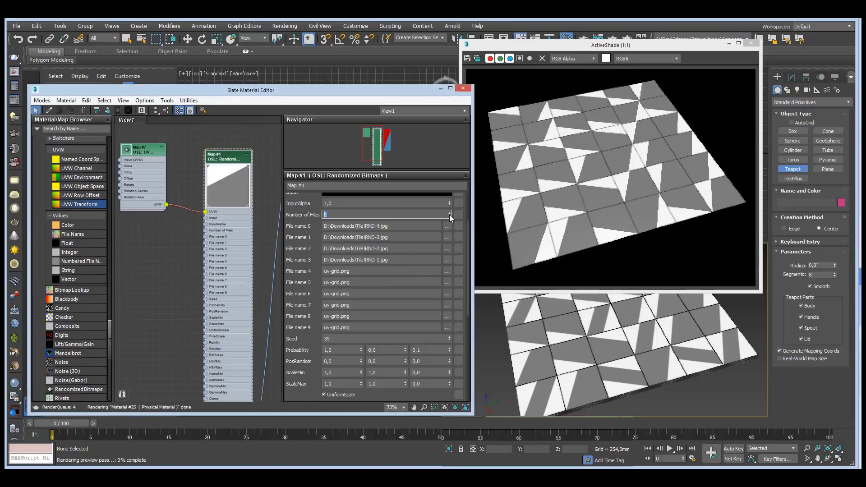
pyautogui.click(446, 226)
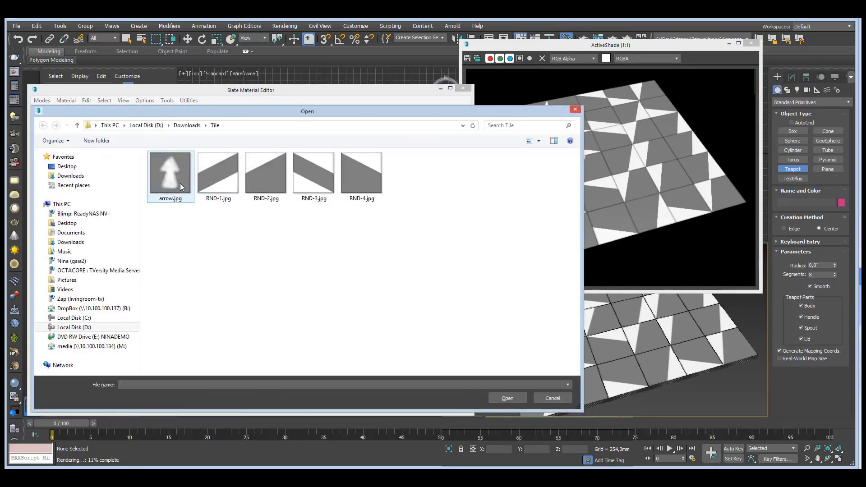
pyautogui.doubleClick(180, 184)
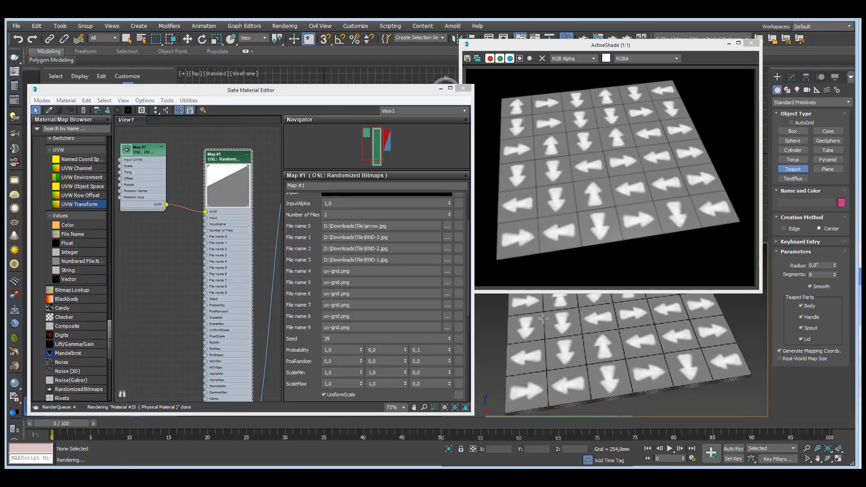
# Rearrange the map nodes and drop a UVW Row Offset map onto the UVW wire.
pyautogui.moveTo(226, 158); pyautogui.dragTo(265, 152)
pyautogui.moveTo(138, 157); pyautogui.dragTo(132, 157)
pyautogui.moveTo(84, 198); pyautogui.dragTo(203, 165)
# Insert Map #8 via Input (UVW) and view its parameters and the brick-offset arrow rows.
pyautogui.click(221, 218)
pyautogui.doubleClick(203, 166)
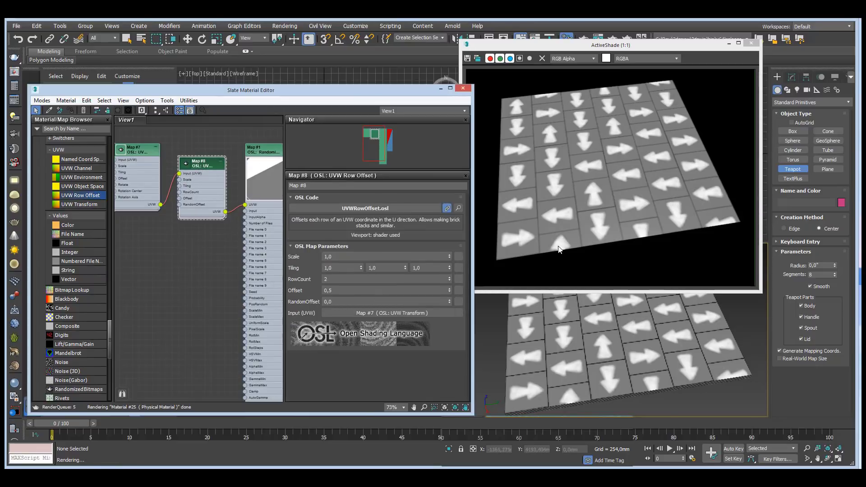
pyautogui.press('alt')
pyautogui.keyDown('alt'); pyautogui.moveTo(535, 294); pyautogui.dragTo(623, 310, button='middle'); pyautogui.keyUp('alt')
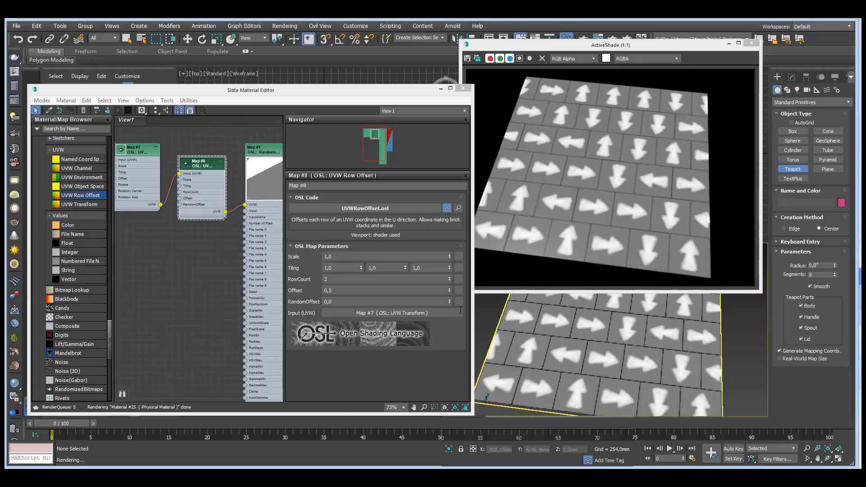
pyautogui.keyDown('alt'); pyautogui.moveTo(645, 340); pyautogui.dragTo(620, 338, button='middle'); pyautogui.keyUp('alt')
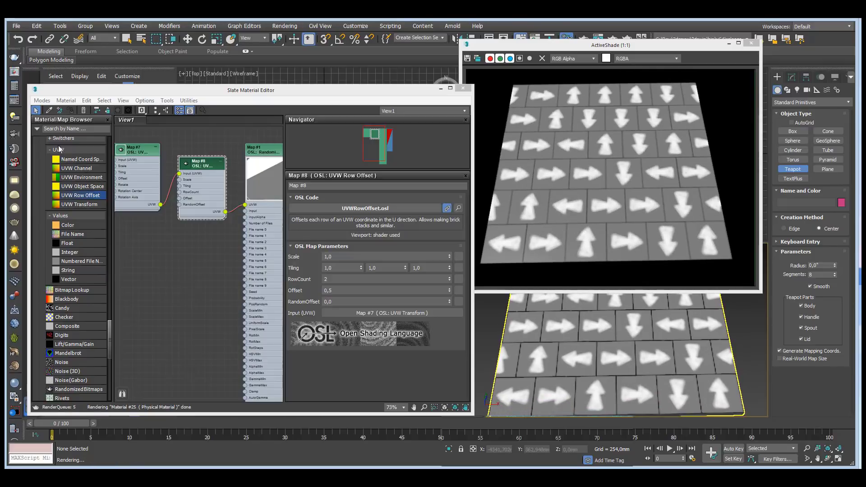